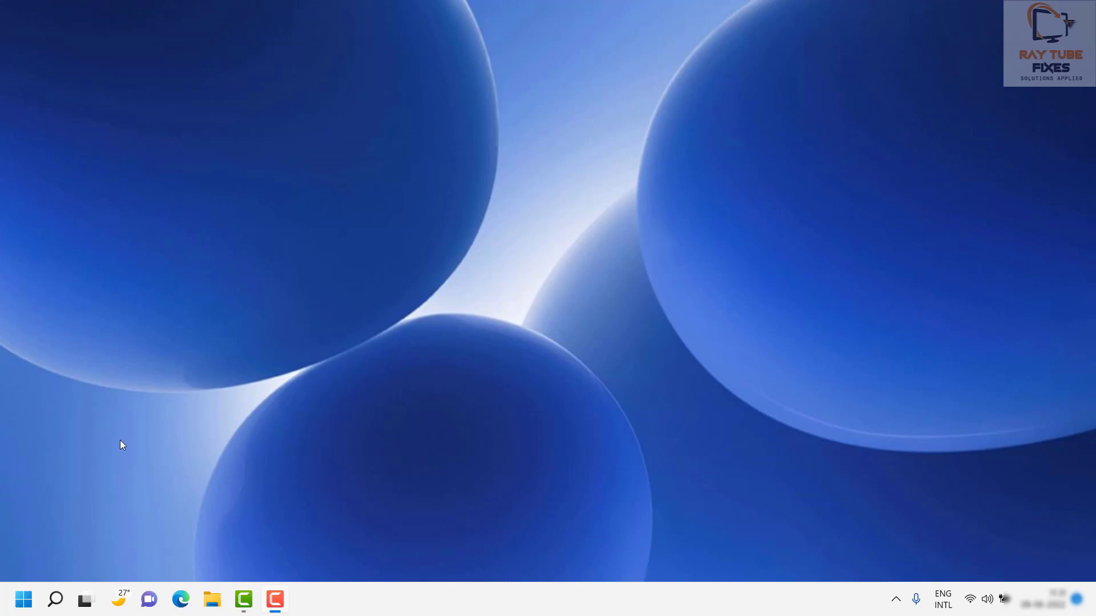
Open Windows Settings and go to the Apps & features page with the installed apps list
left_click(24, 601)
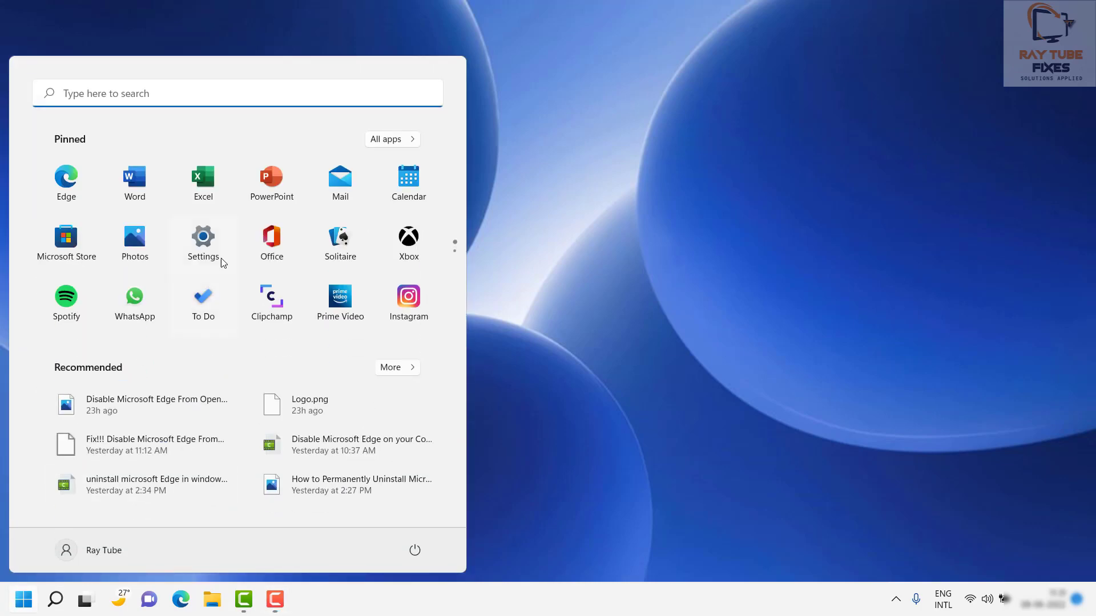
left_click(197, 270)
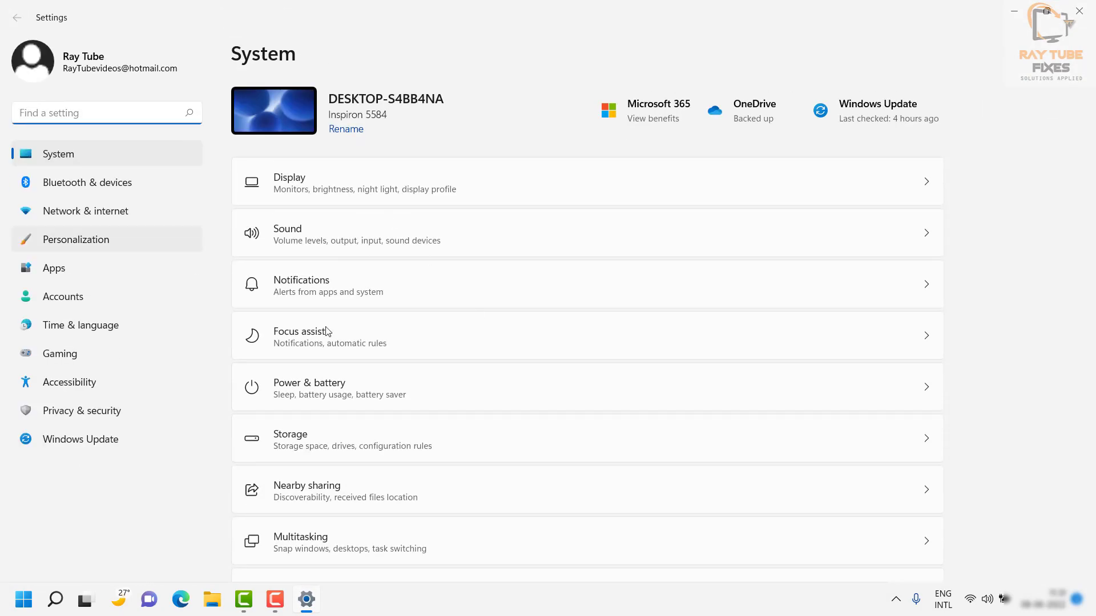
left_click(81, 273)
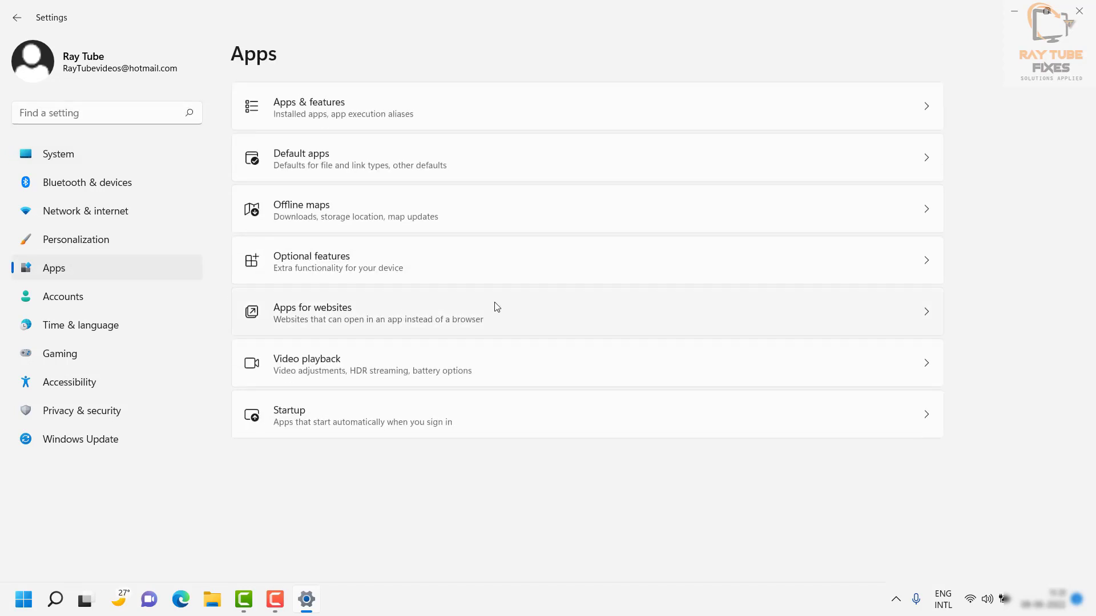
left_click(357, 112)
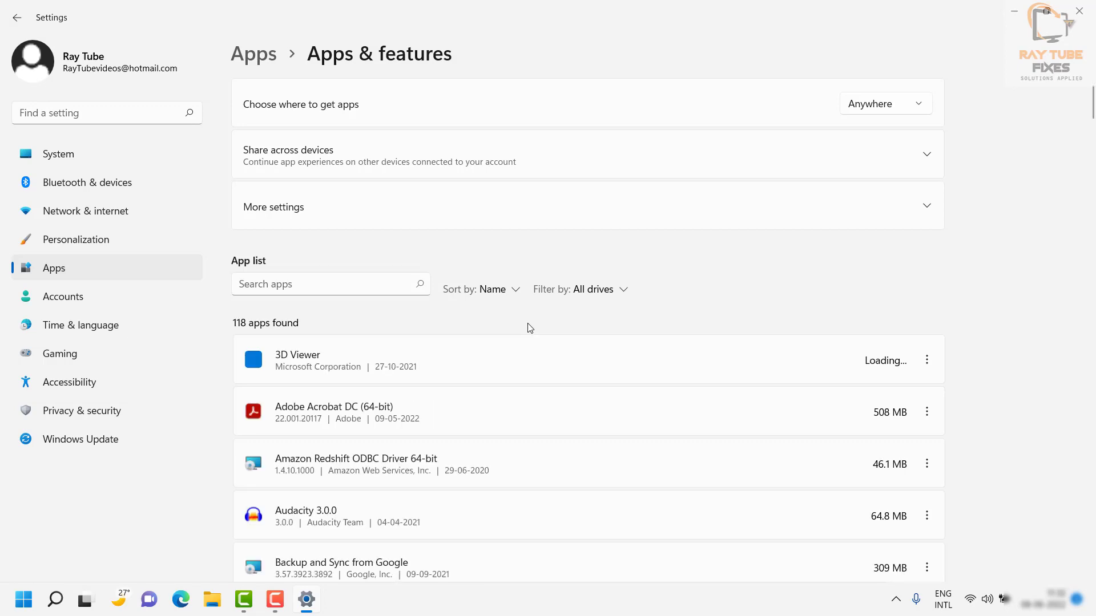
Find Snipping Tool in the installed apps list and open its advanced options
scroll(529, 328, "down", 5)
scroll(529, 328, "down", 20)
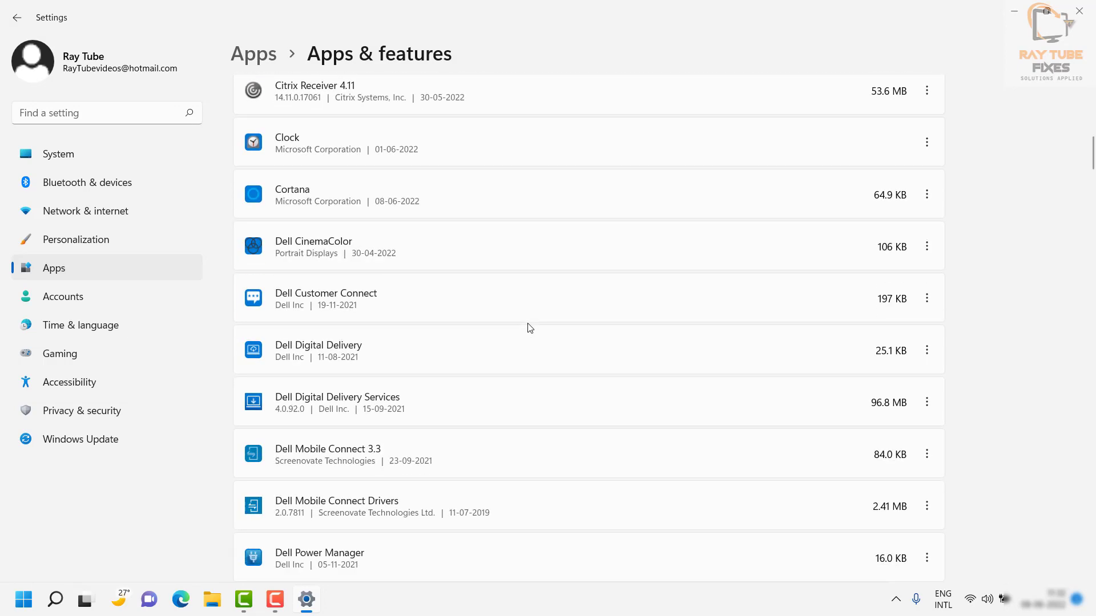
scroll(531, 329, "down", 20)
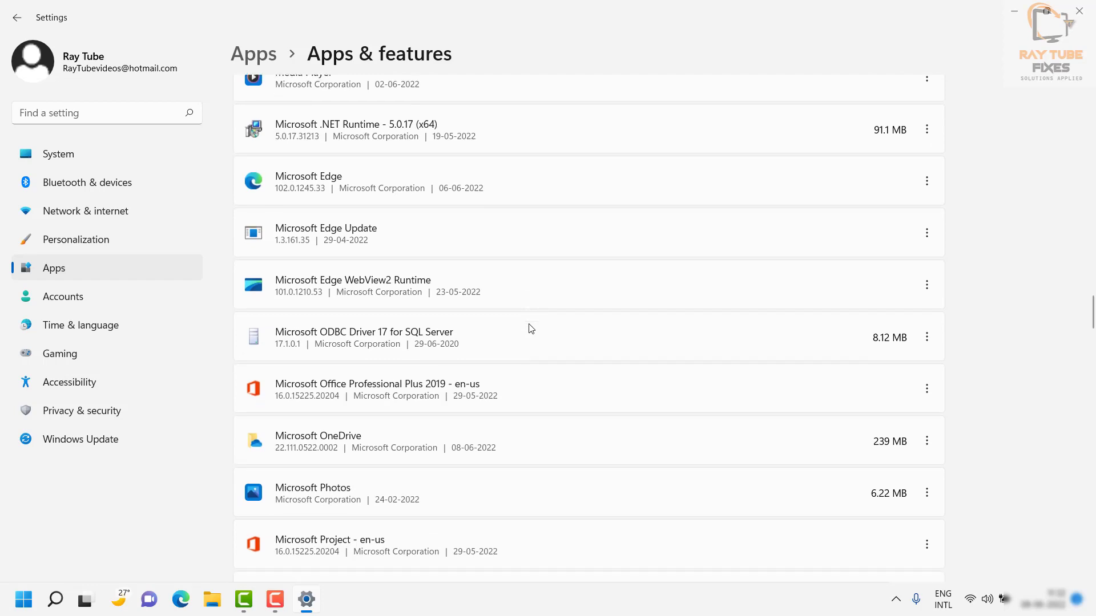
scroll(529, 328, "down", 8)
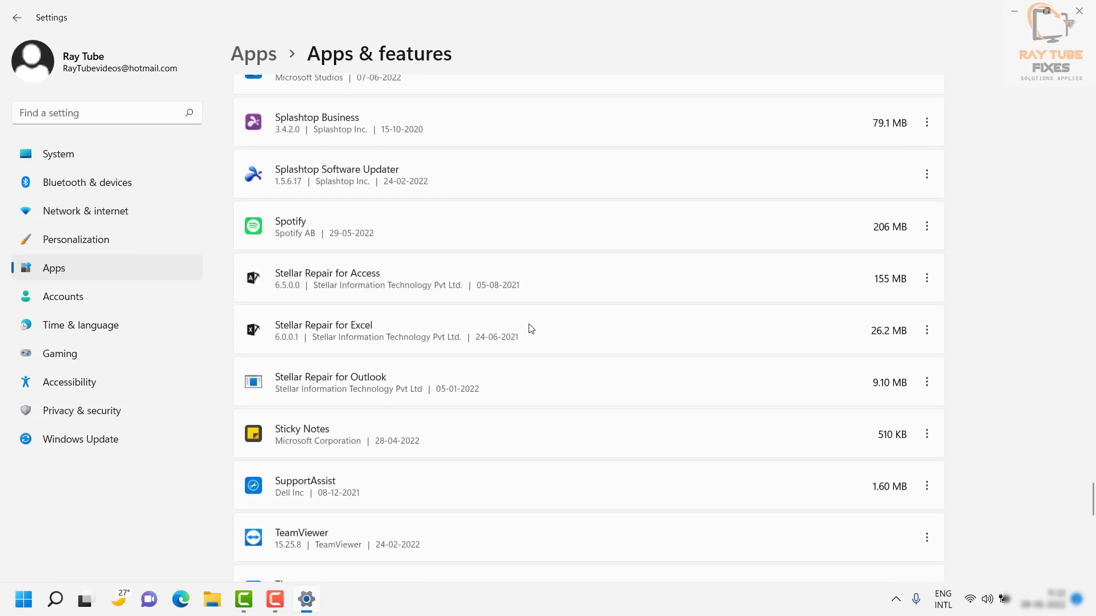
scroll(528, 325, "up", 3)
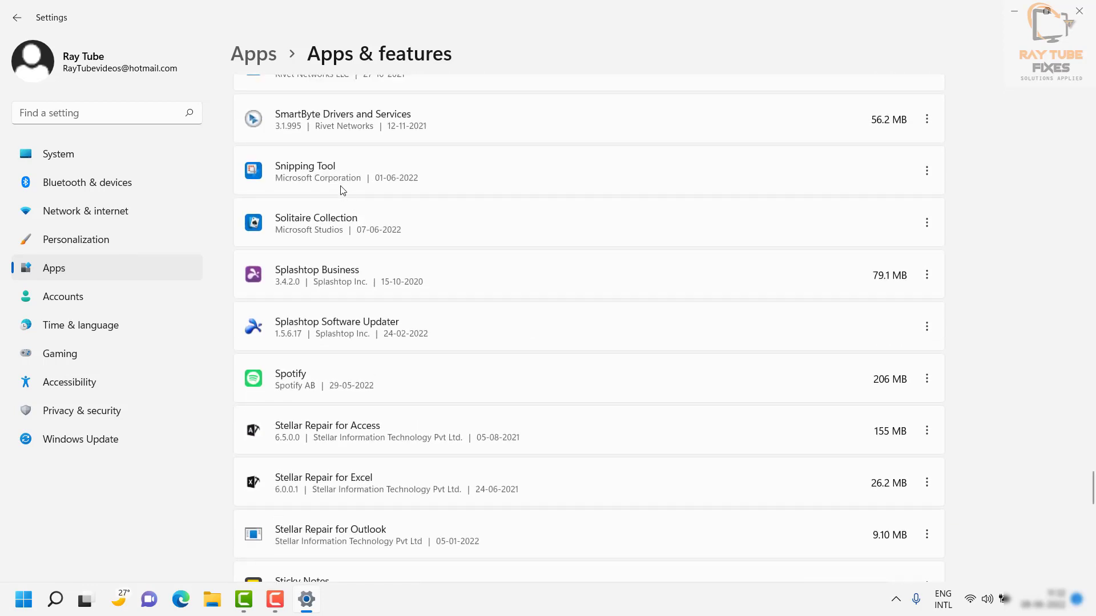
left_click(927, 173)
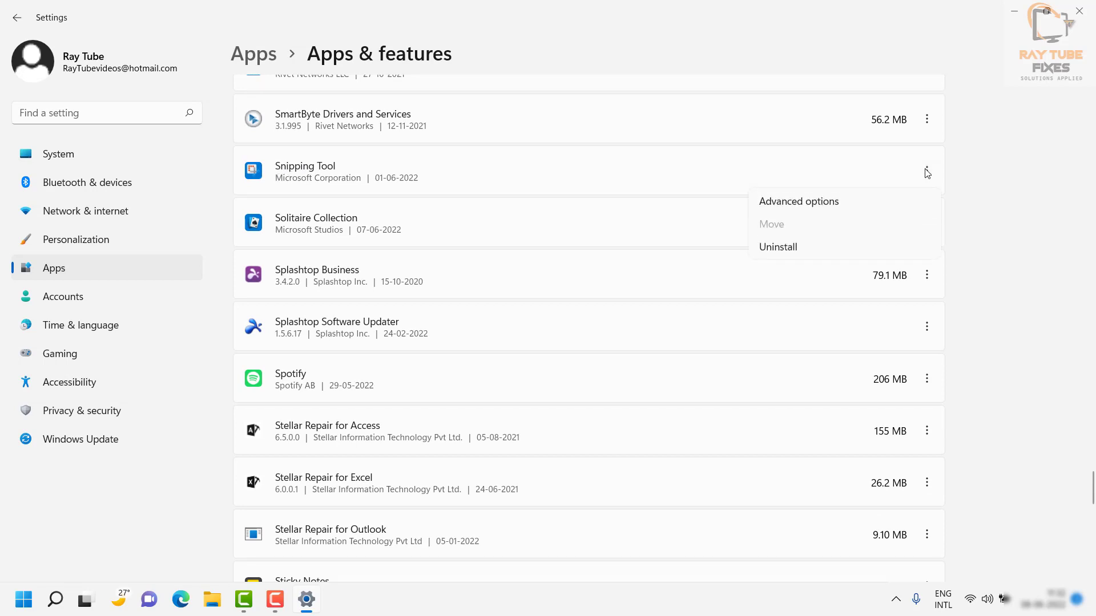
left_click(816, 210)
Reset the Snipping Tool app and confirm deleting its data on this device
scroll(469, 305, "down", 10)
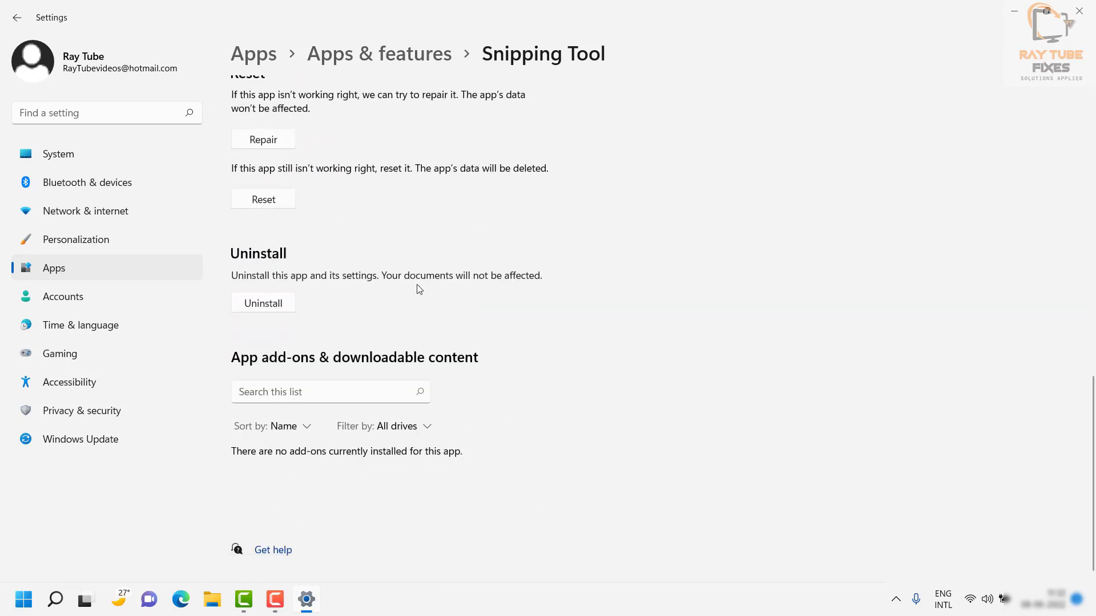
left_click(270, 198)
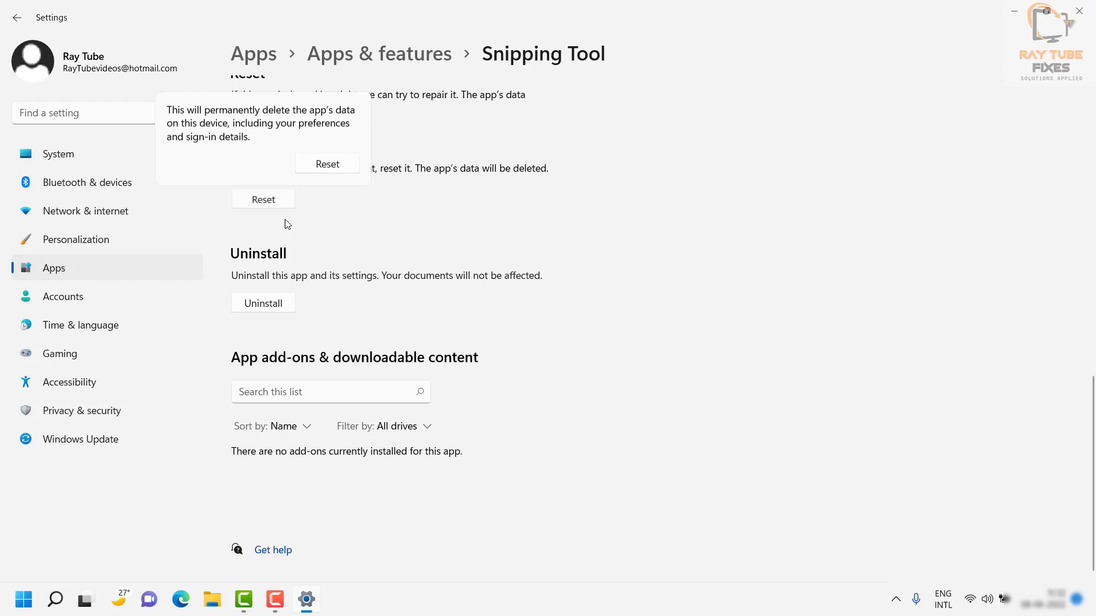
left_click(345, 164)
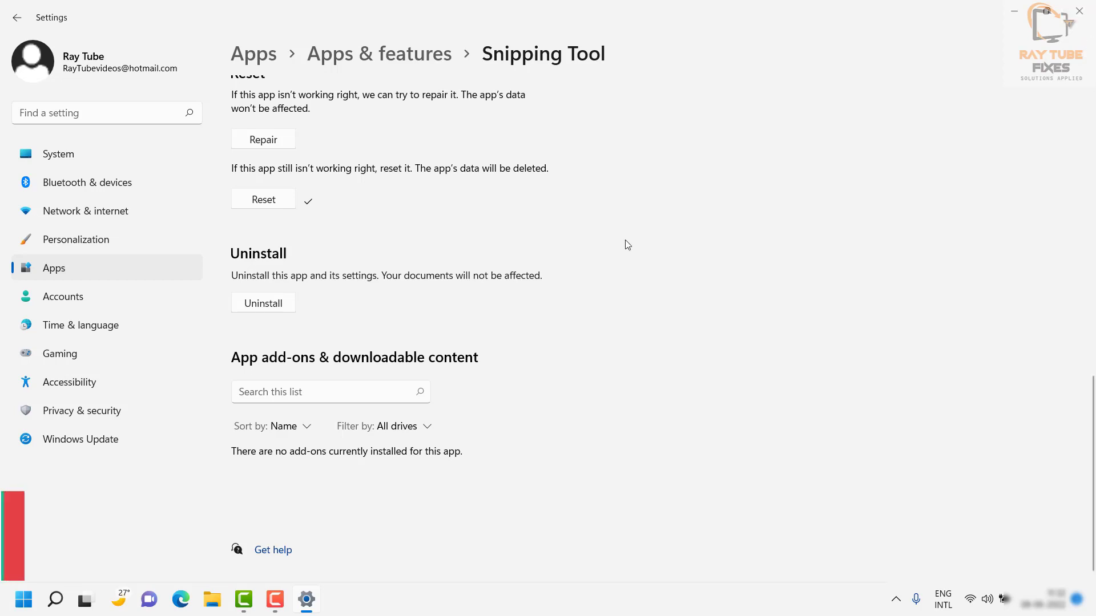
scroll(734, 233, "up", 4)
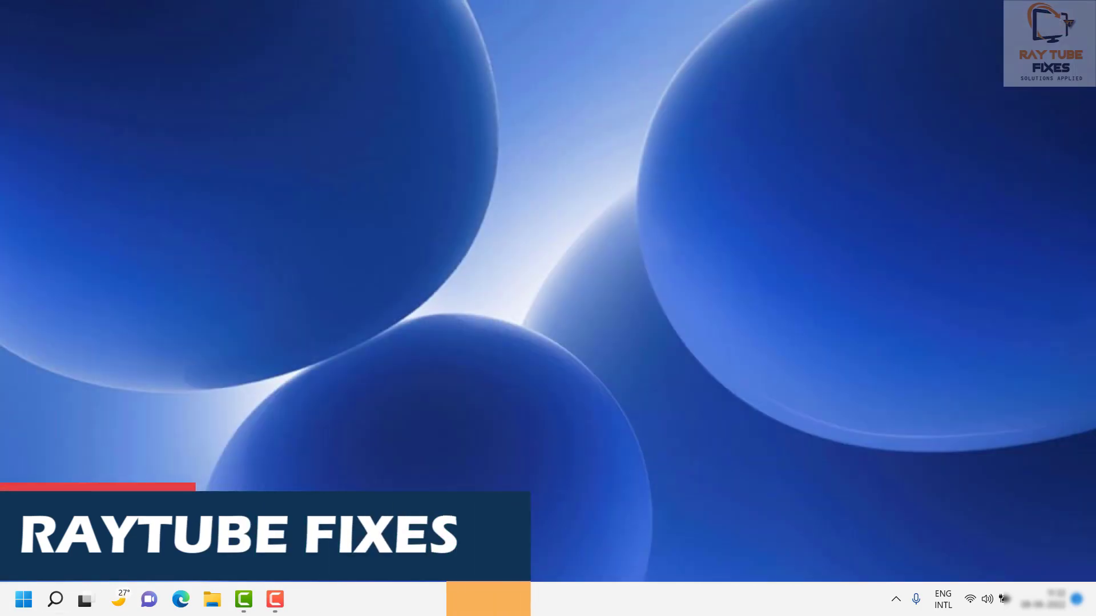
Reopen Windows Settings from the desktop and return to the Apps & features page
left_click(23, 599)
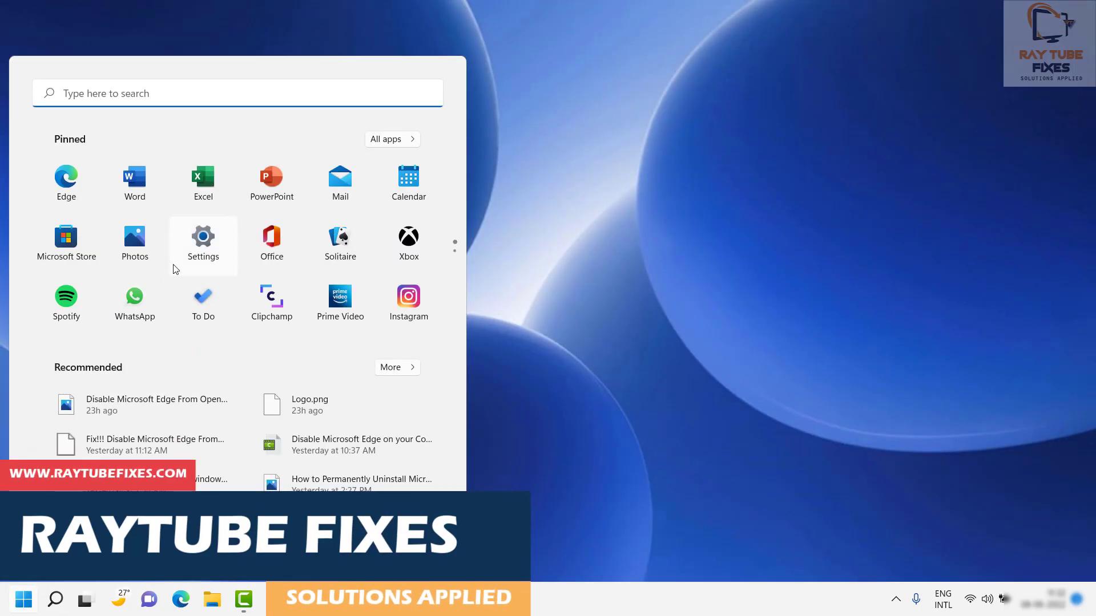
left_click(194, 251)
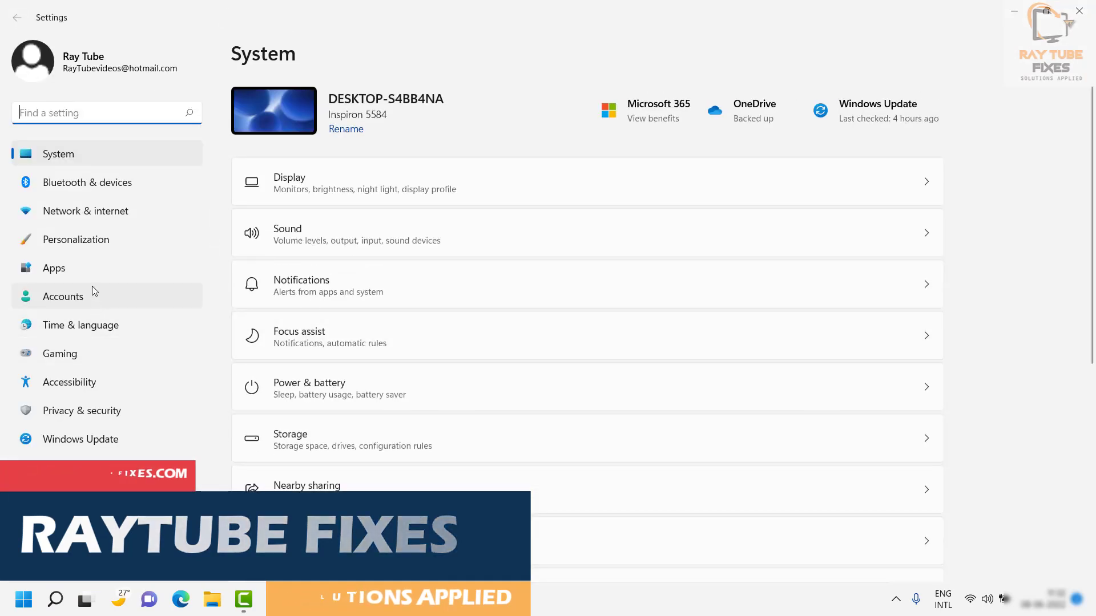
left_click(96, 277)
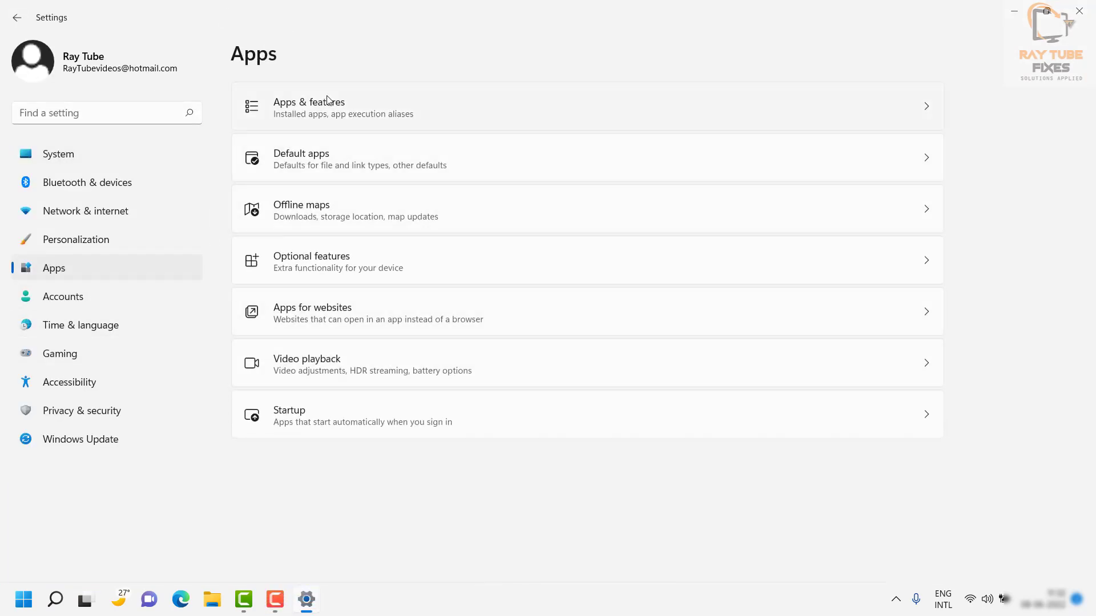
left_click(327, 102)
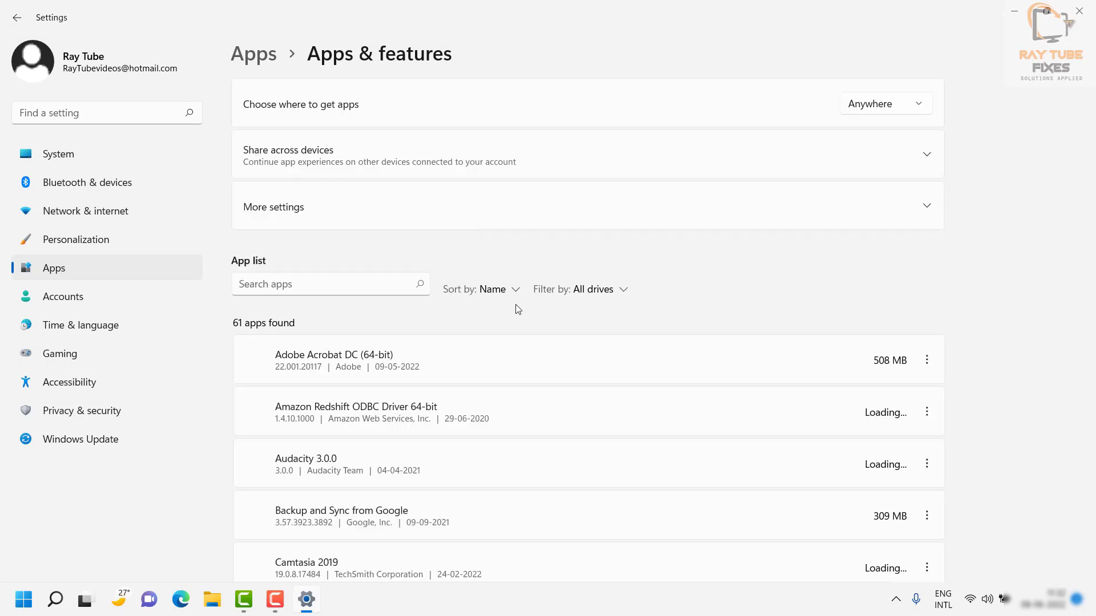
Locate Snipping Tool in the app list again and bring up its advanced options
scroll(531, 462, "down", 5)
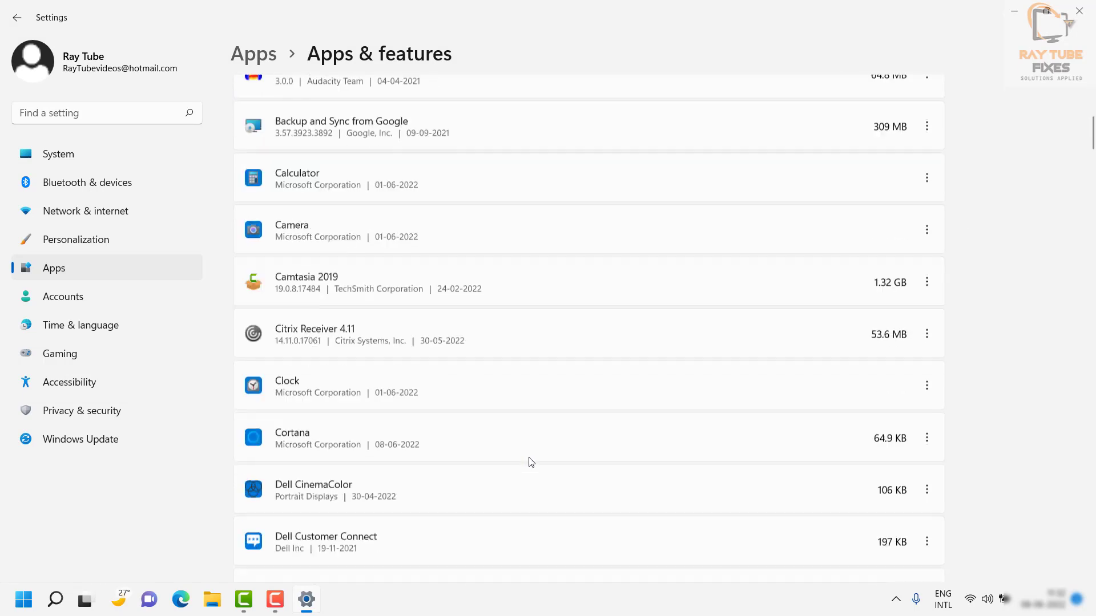
scroll(531, 462, "down", 15)
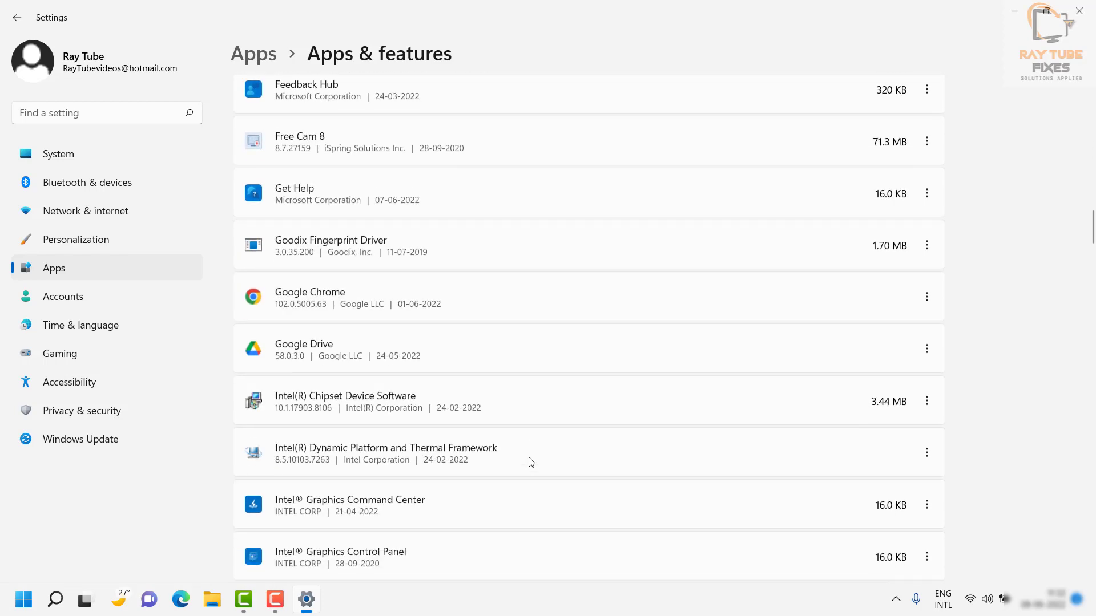
scroll(530, 463, "down", 16)
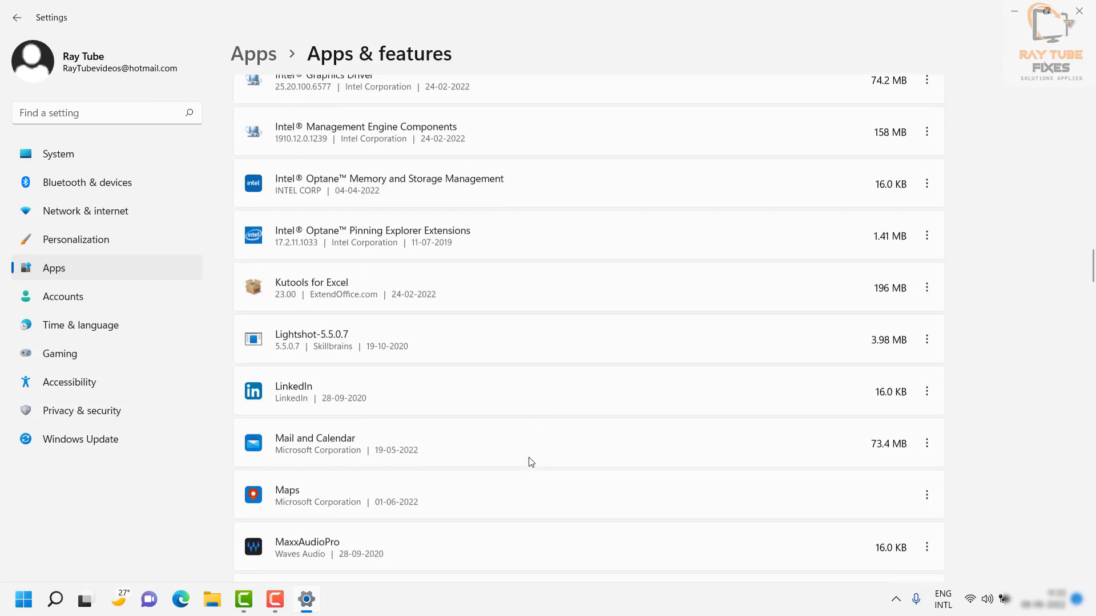
scroll(531, 462, "down", 16)
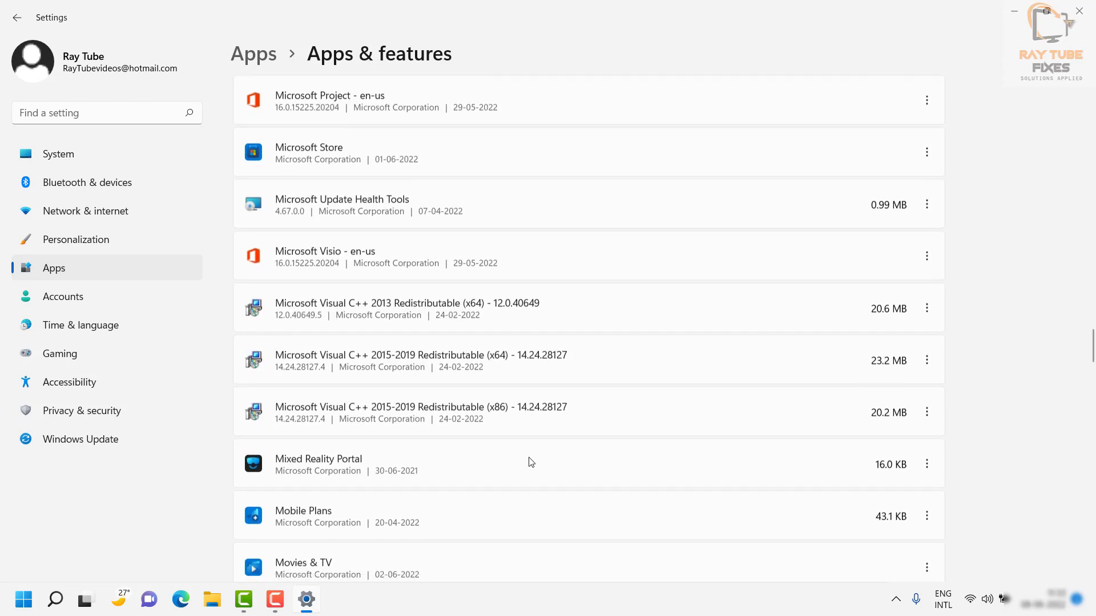
scroll(530, 462, "down", 16)
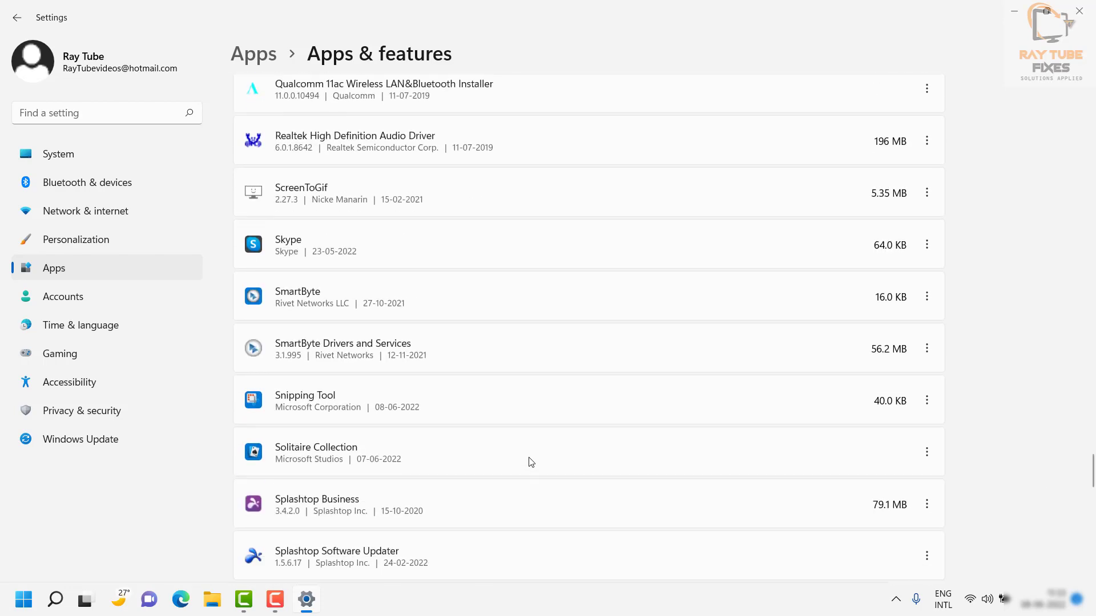
left_click(926, 400)
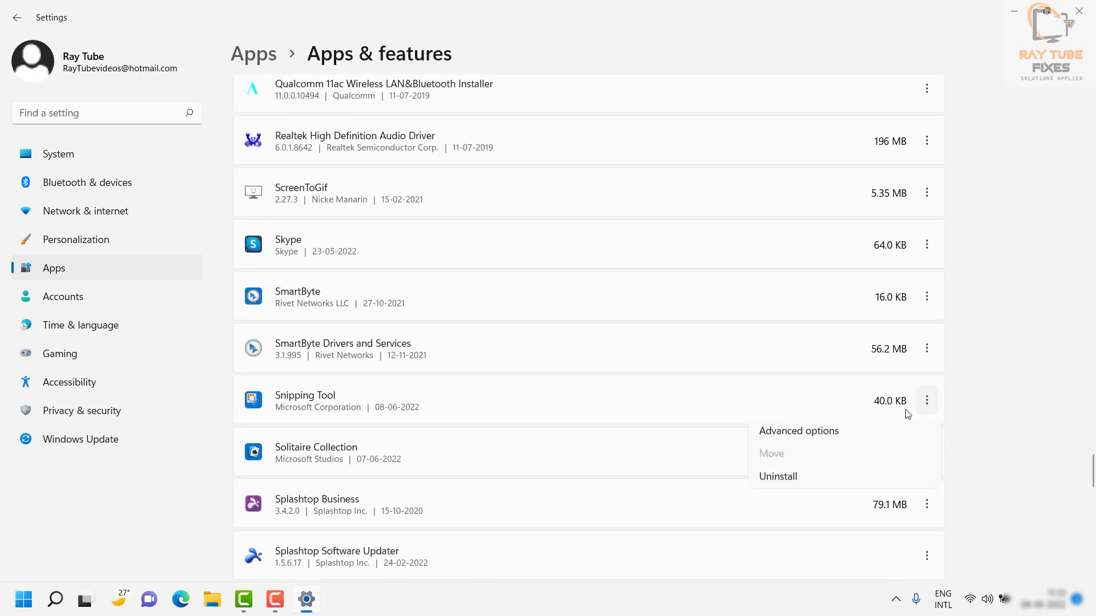
left_click(780, 438)
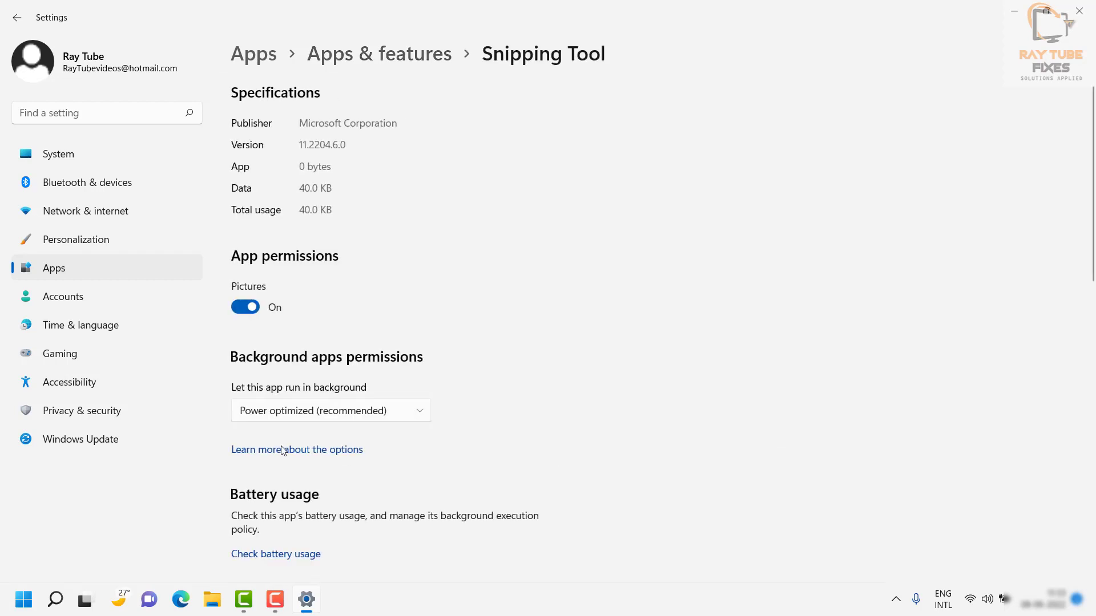
Switch Snipping Tool's background apps permission to Never and back to Power optimized (recommended)
left_click(337, 417)
left_click(308, 422)
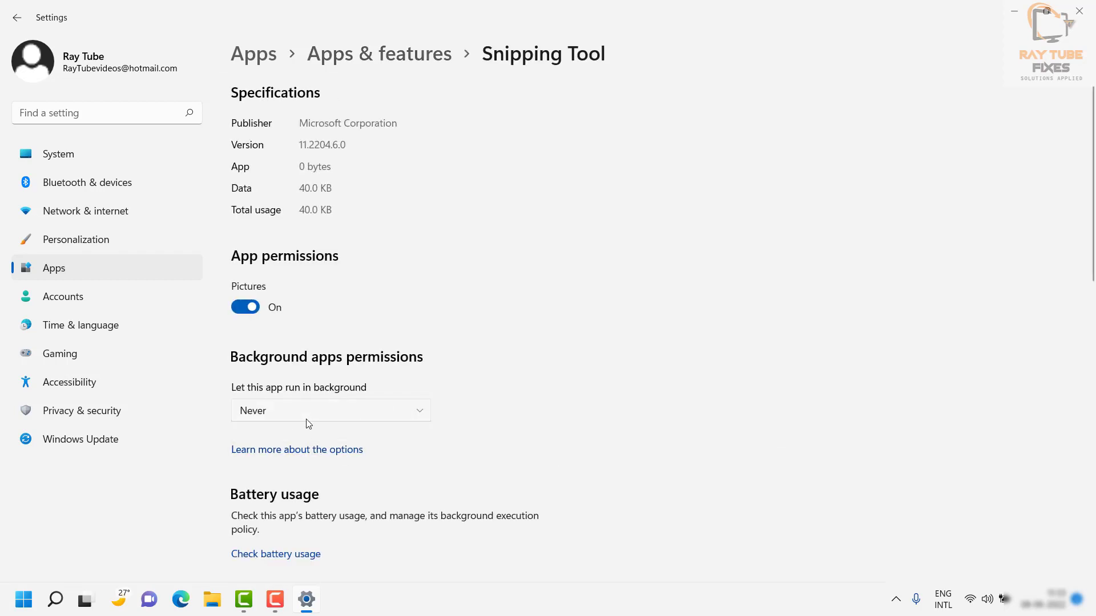
left_click(399, 415)
left_click(338, 377)
Set Snipping Tool's background apps permission to Always
scroll(648, 392, "down", 10)
scroll(649, 393, "down", 2)
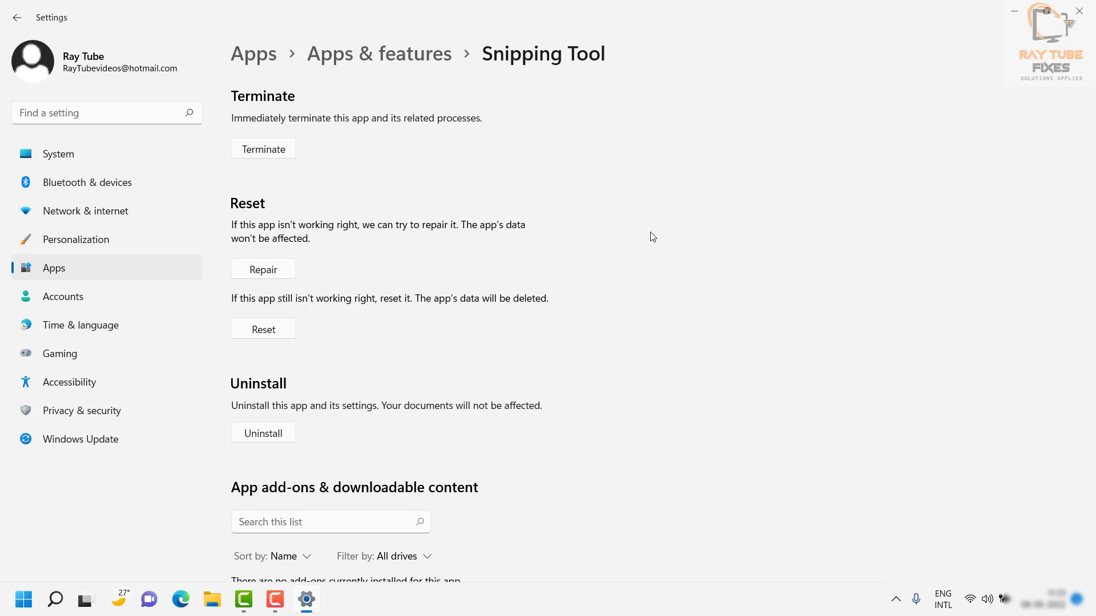
scroll(652, 236, "up", 3)
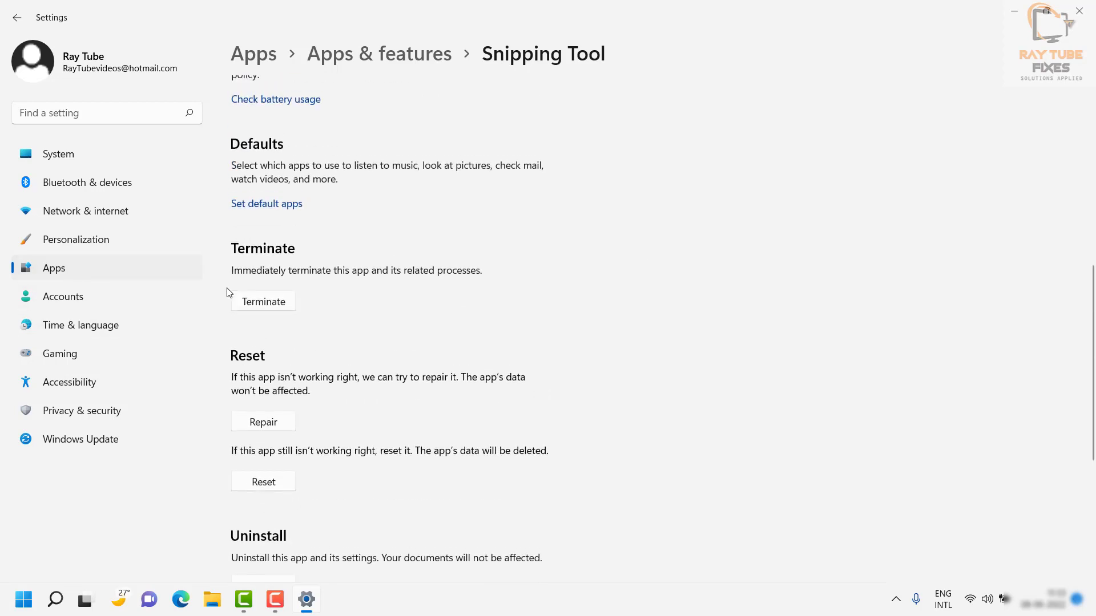
scroll(457, 308, "up", 3)
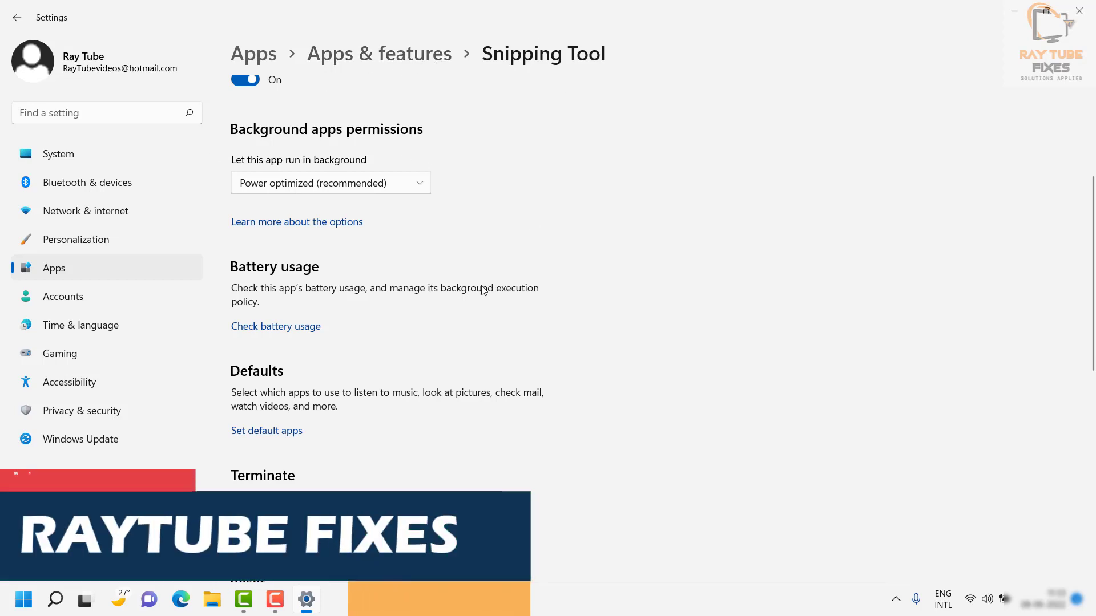
scroll(346, 315, "up", 2)
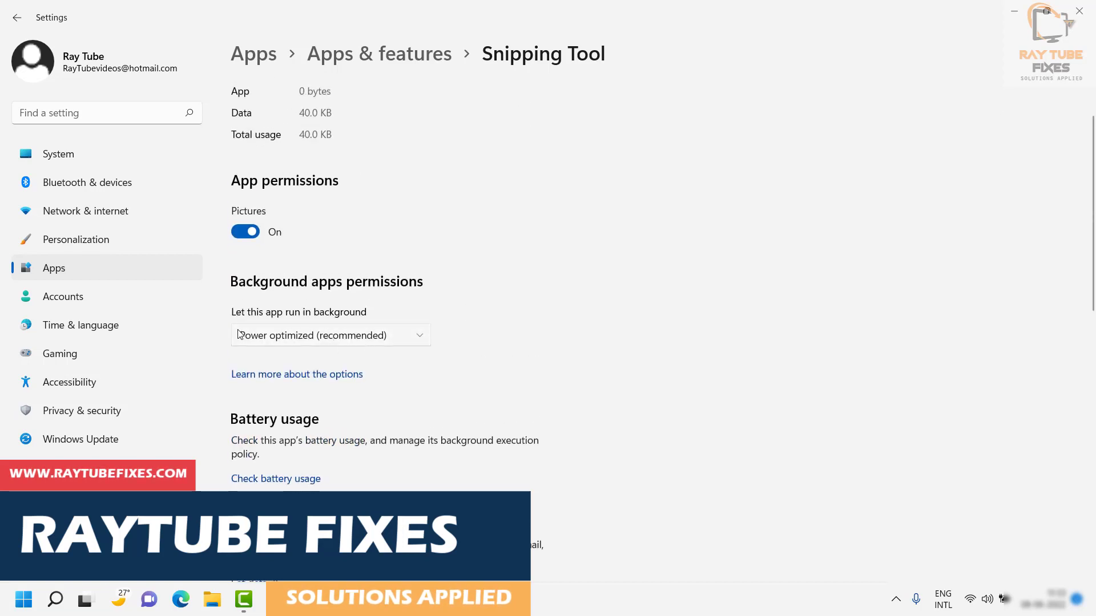
left_click(412, 343)
left_click(276, 310)
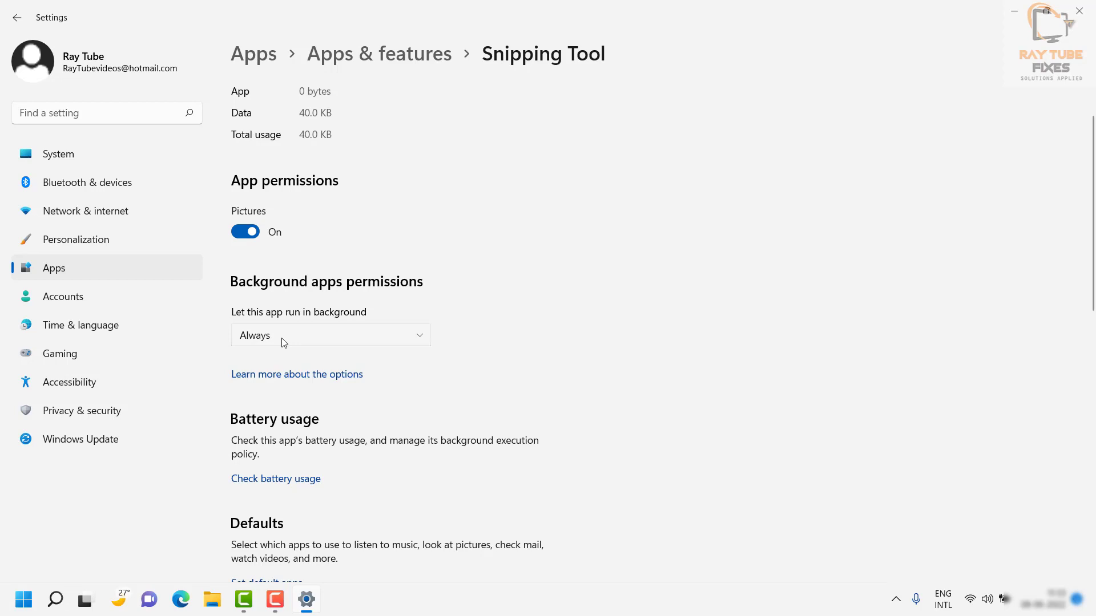
left_click(282, 339)
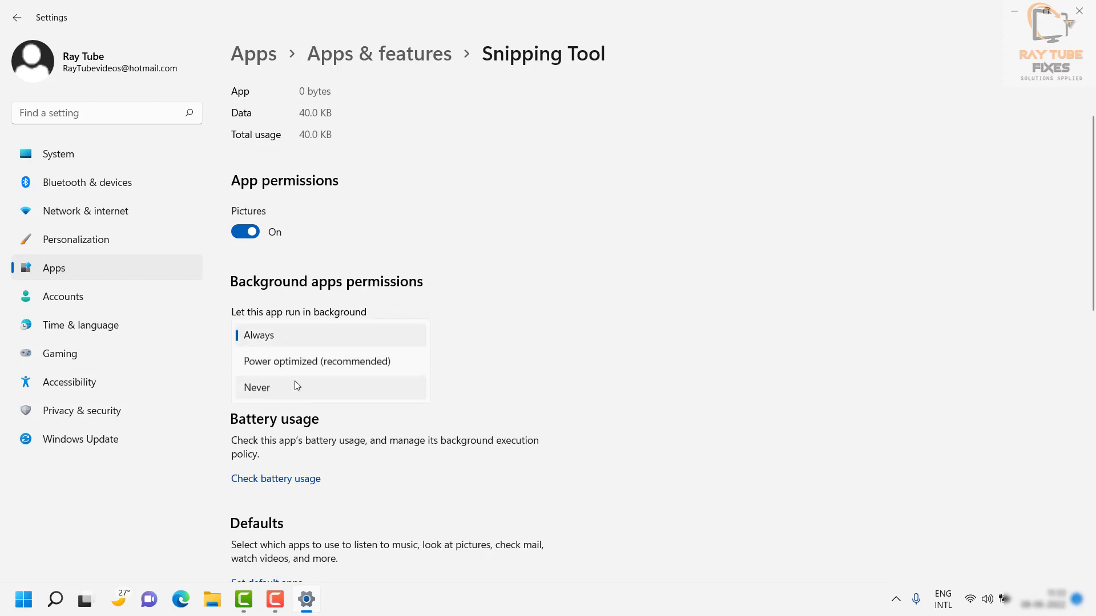
left_click(279, 338)
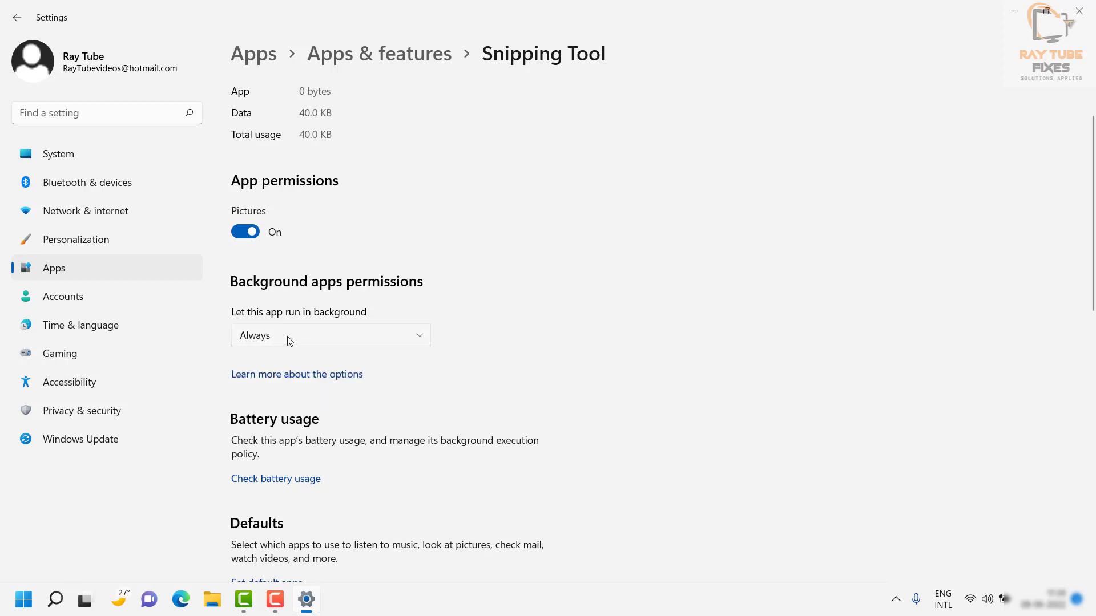
Set Snipping Tool's background apps permission to Power optimized (recommended)
left_click(288, 340)
left_click(289, 372)
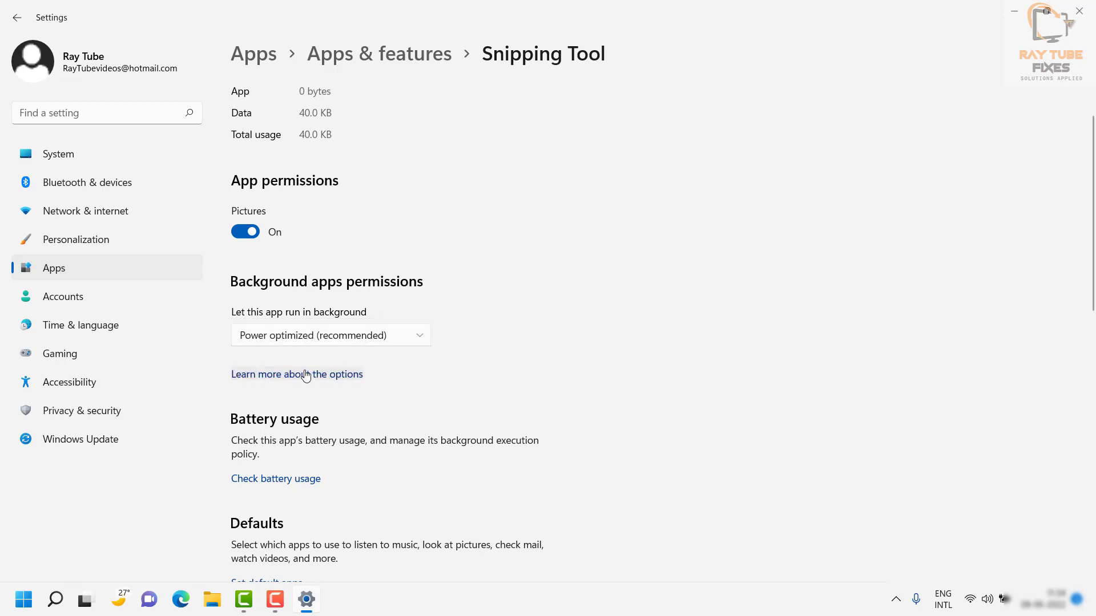
left_click(322, 338)
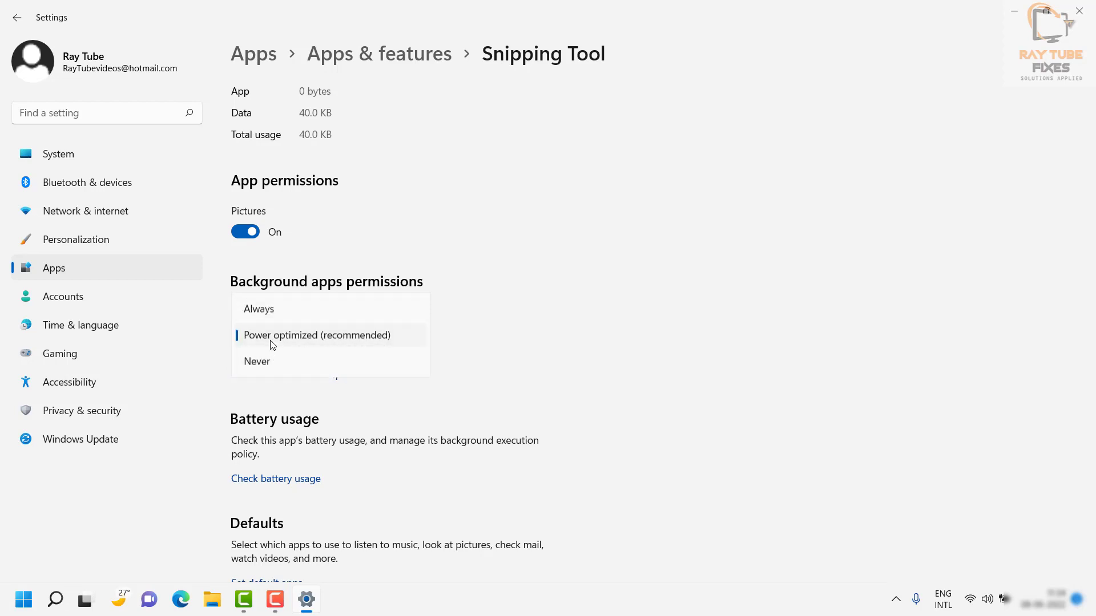
left_click(723, 318)
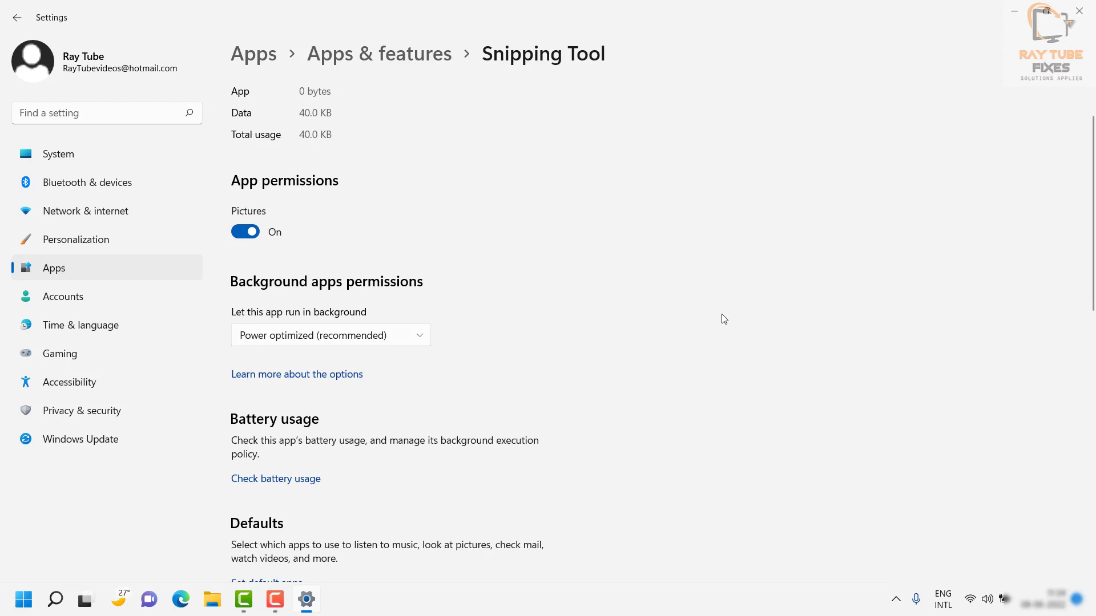
scroll(722, 315, "down", 10)
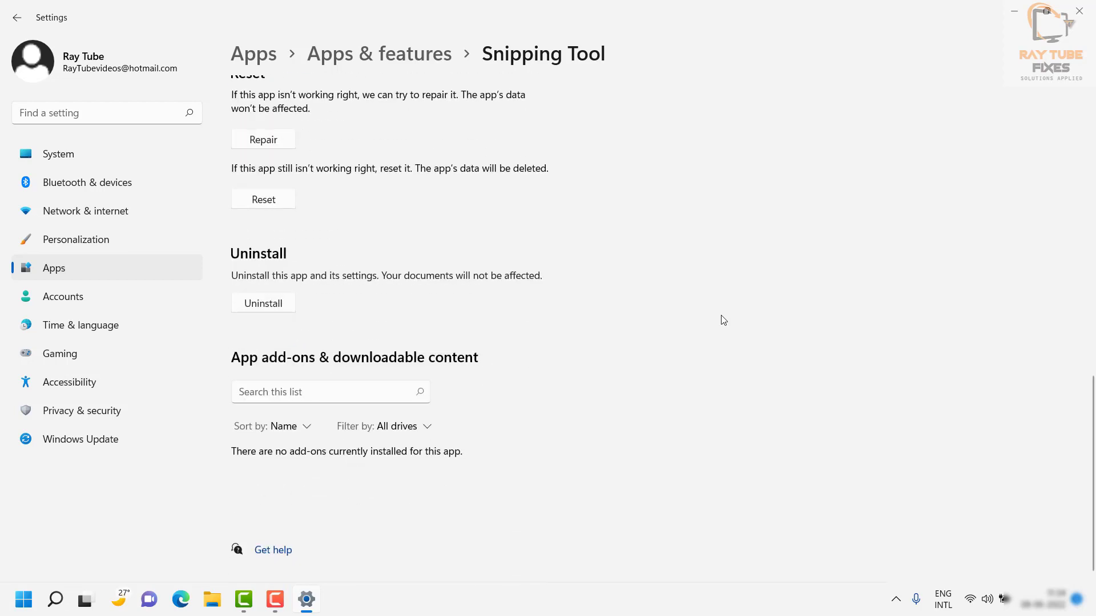
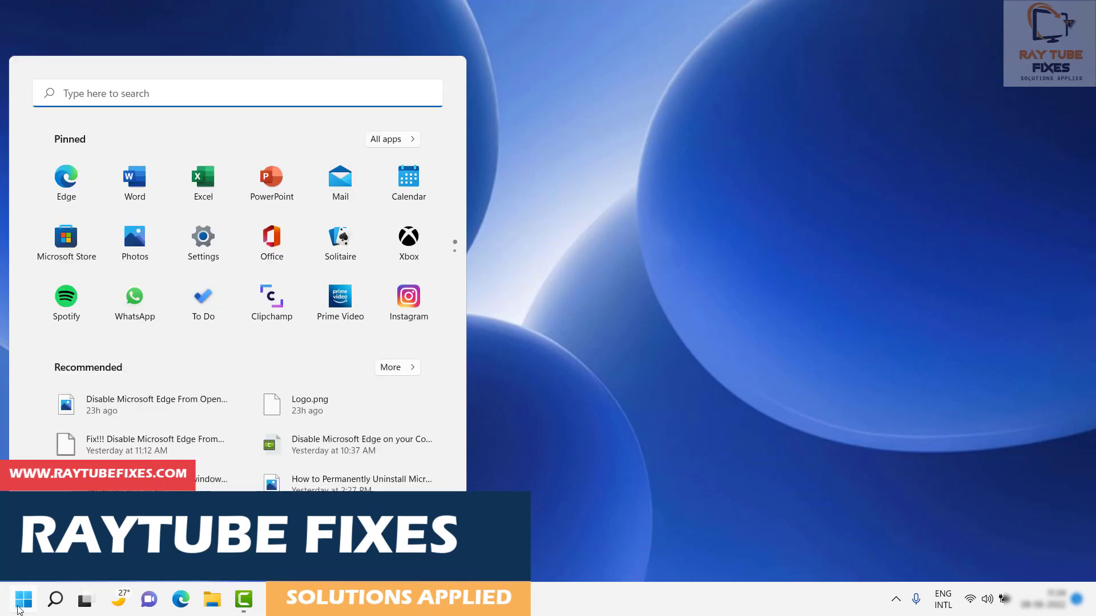
Open the Settings app and go to the Other troubleshooters list under the system's Troubleshoot options
left_click(214, 264)
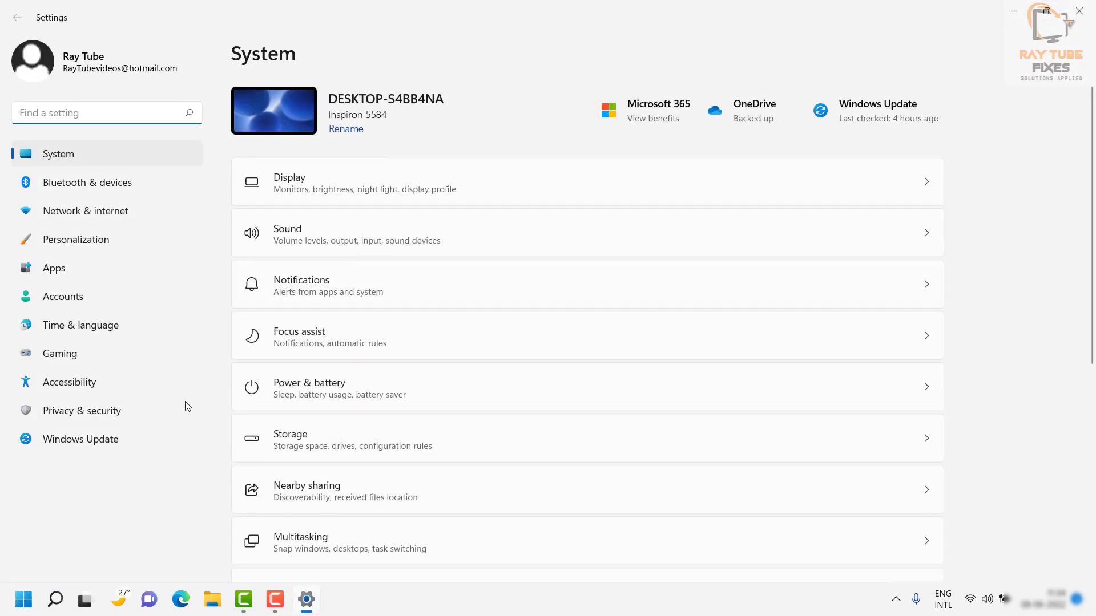
scroll(479, 422, "down", 5)
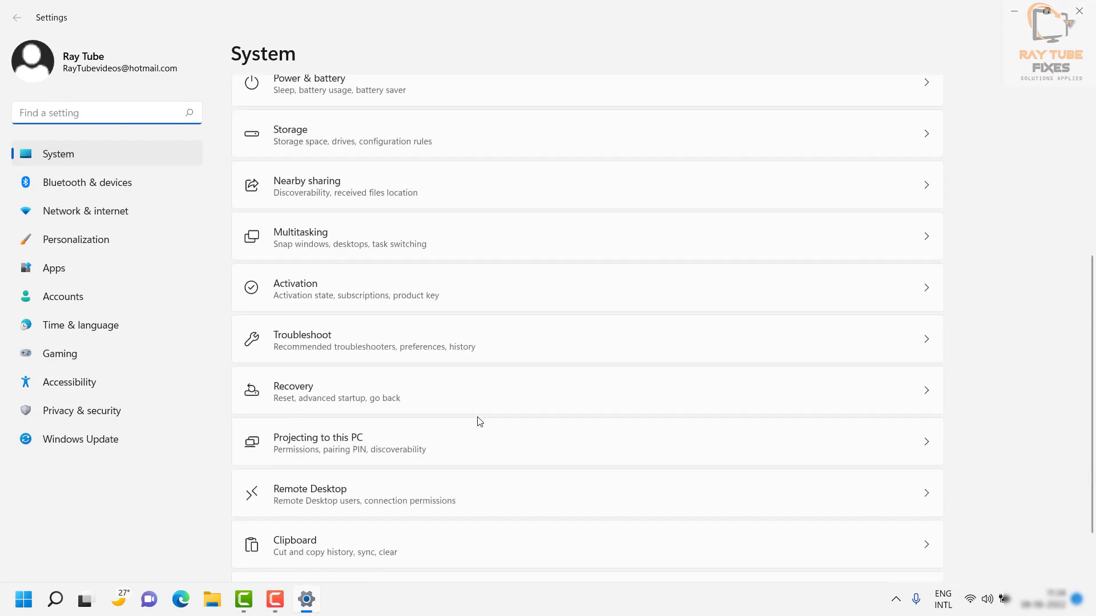
left_click(315, 284)
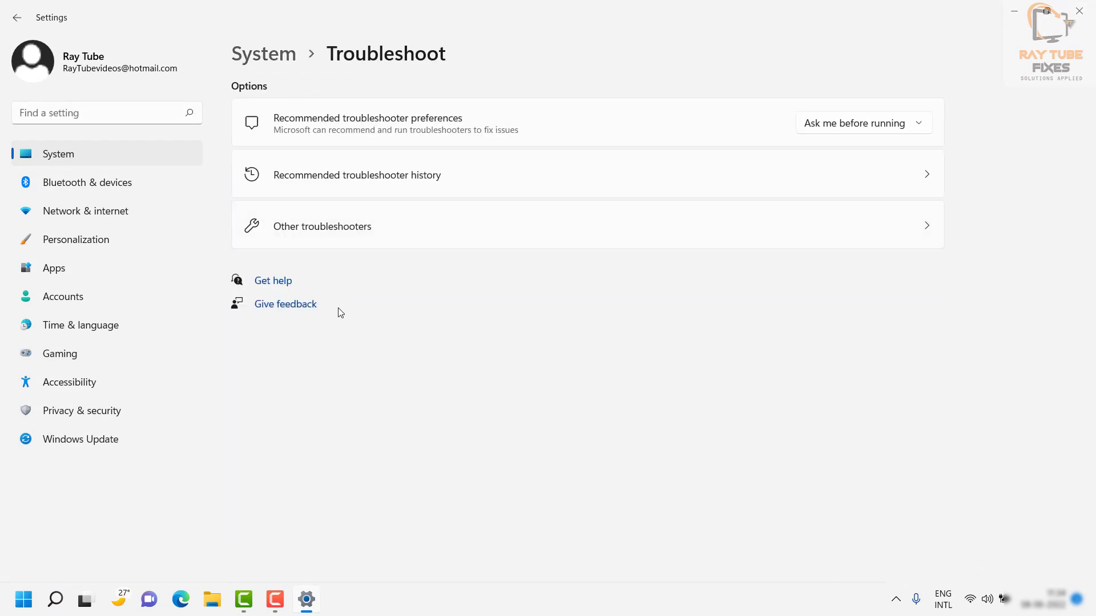
left_click(335, 229)
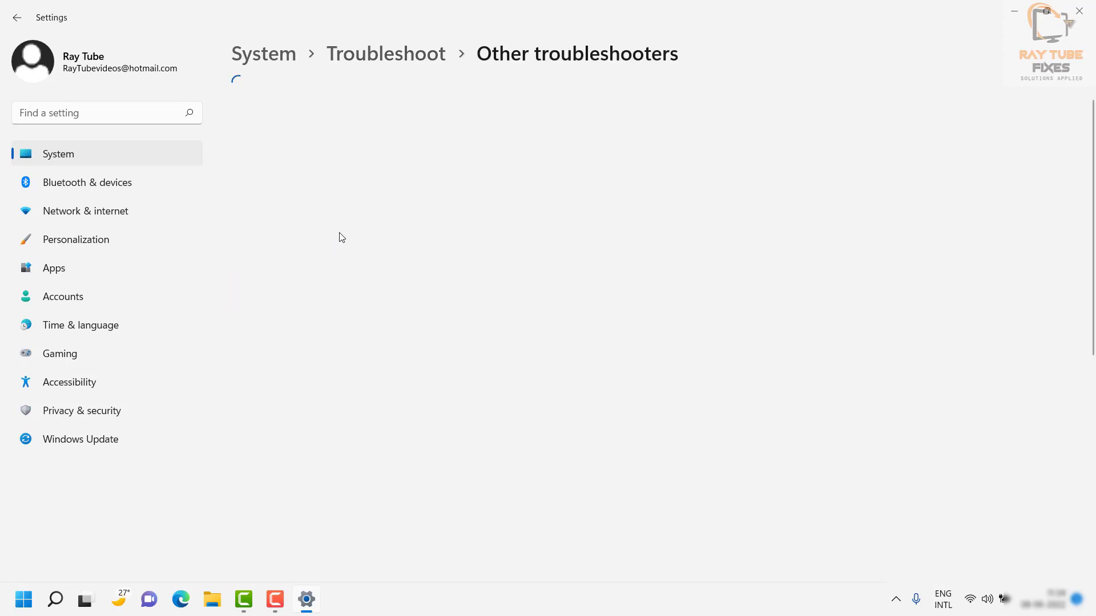
Run the Windows Store Apps troubleshooter and continue past its suggestion to reset an app
scroll(608, 286, "down", 8)
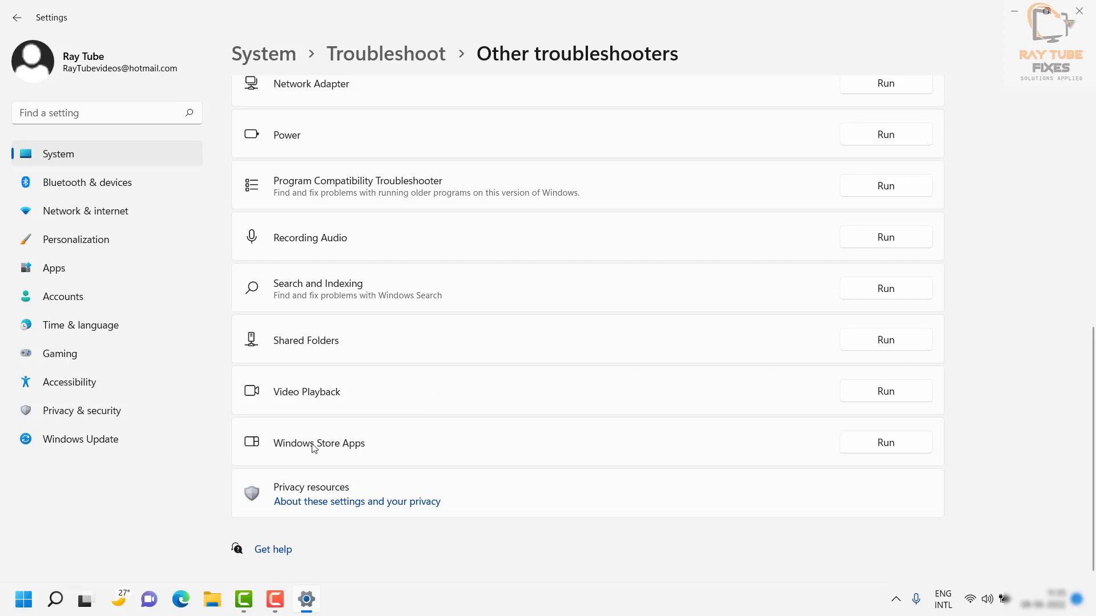
left_click(896, 452)
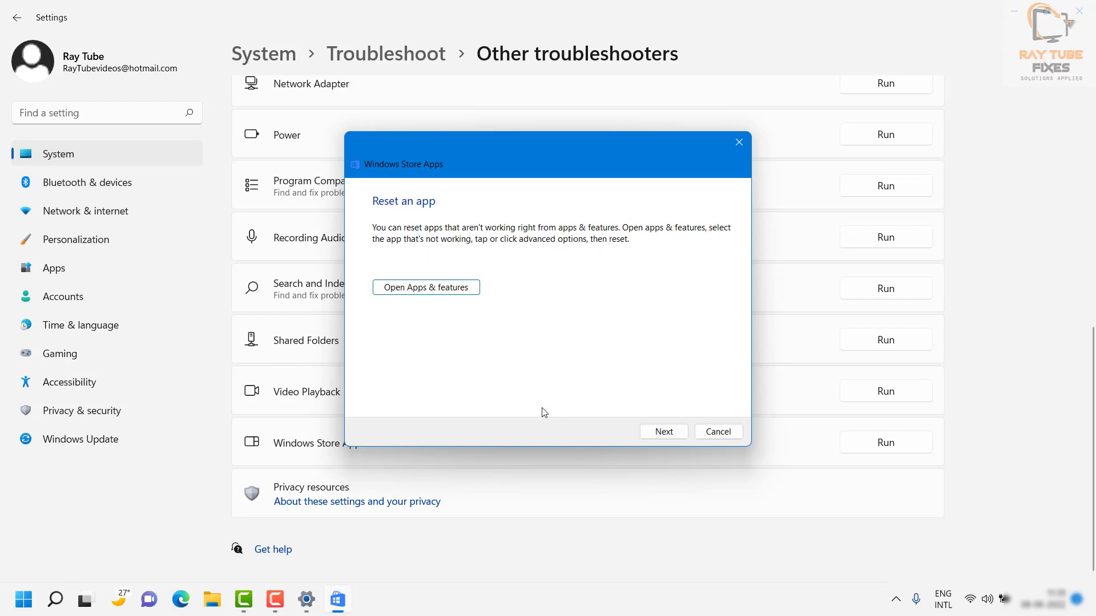
left_click(664, 436)
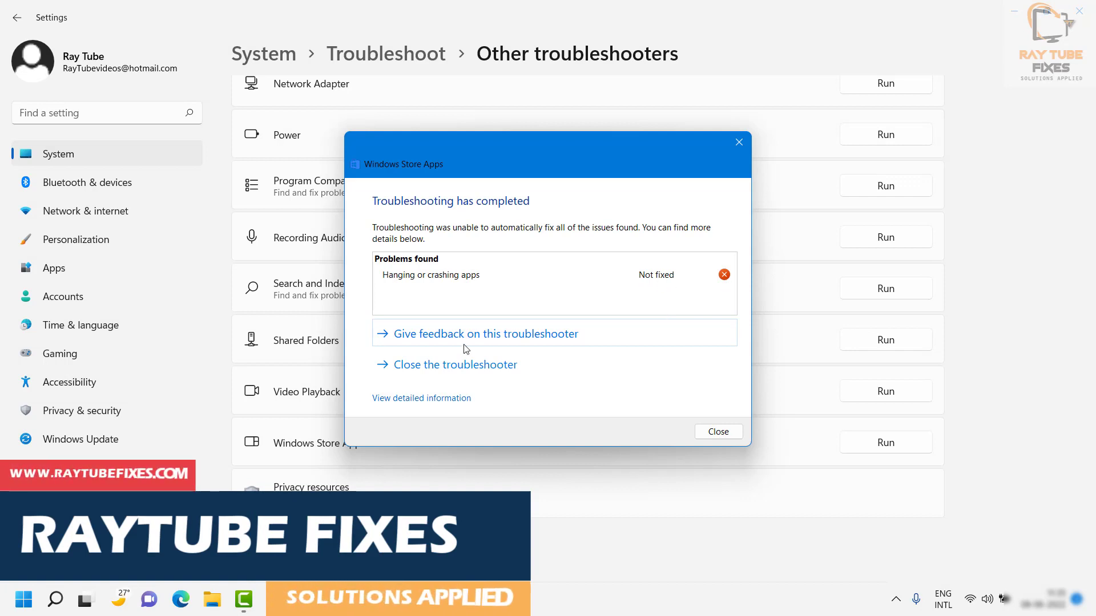
View the troubleshooter's detailed report, and close the troubleshooter and the Settings window
left_click(408, 398)
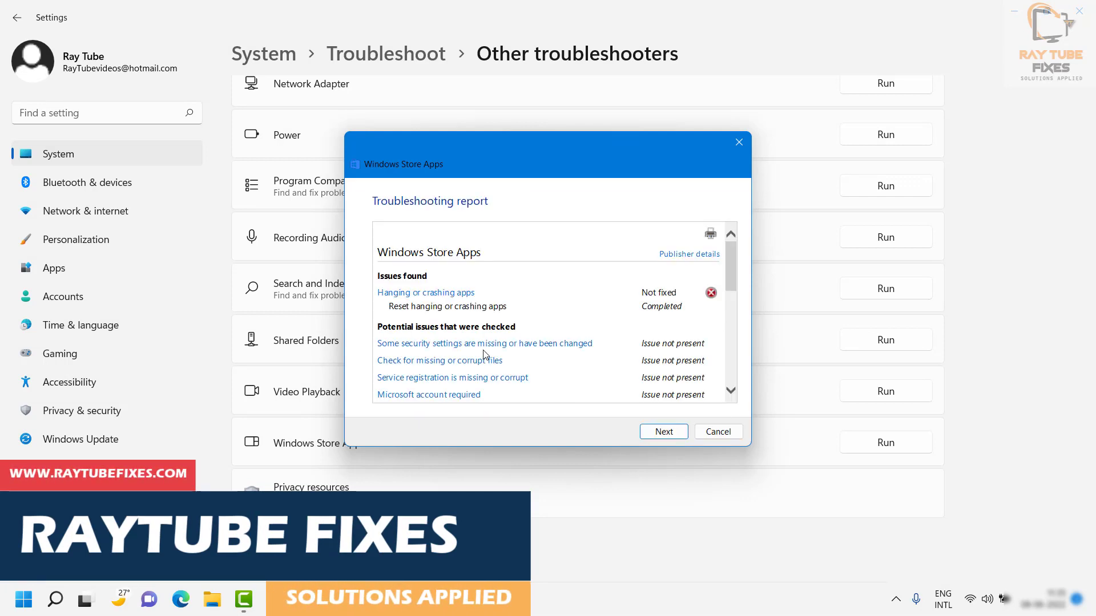
left_click(674, 434)
left_click(717, 432)
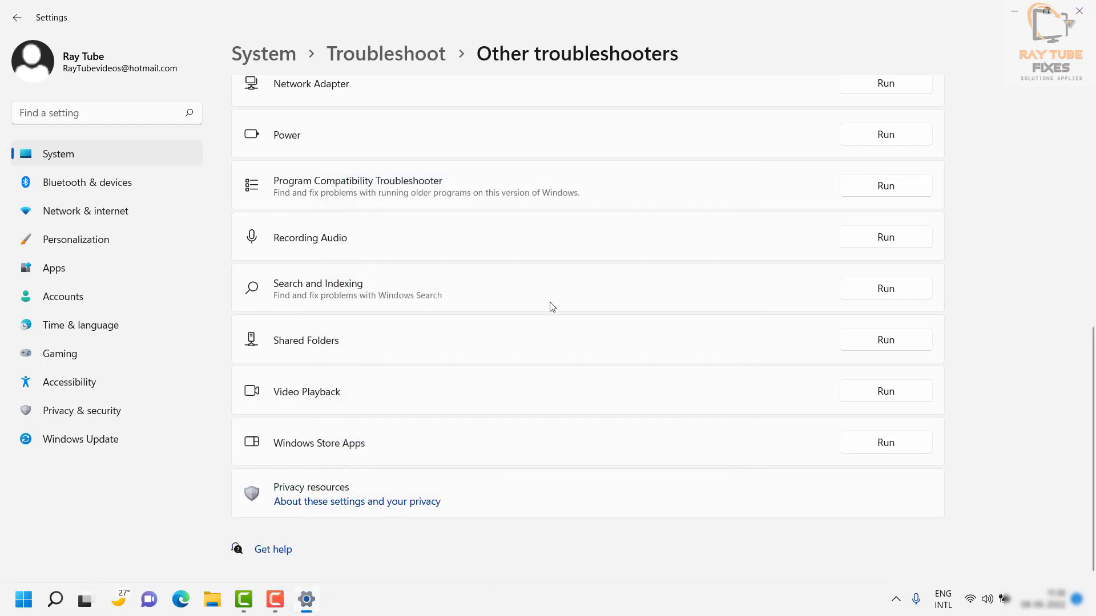
left_click(1071, 24)
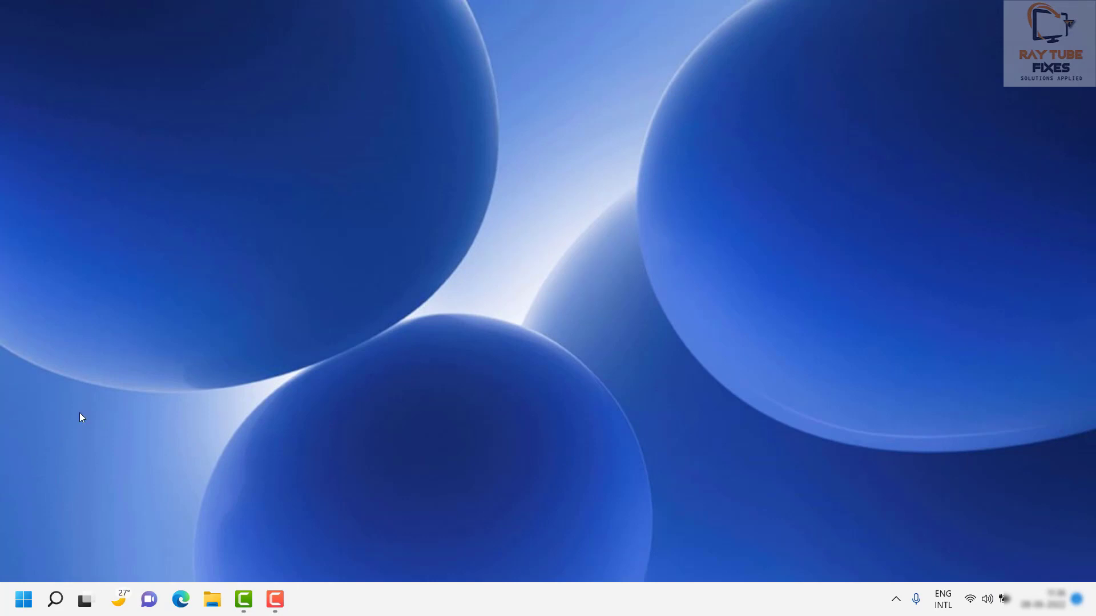
Open Windows Update in the Settings app and start installing the pending updates
left_click(28, 603)
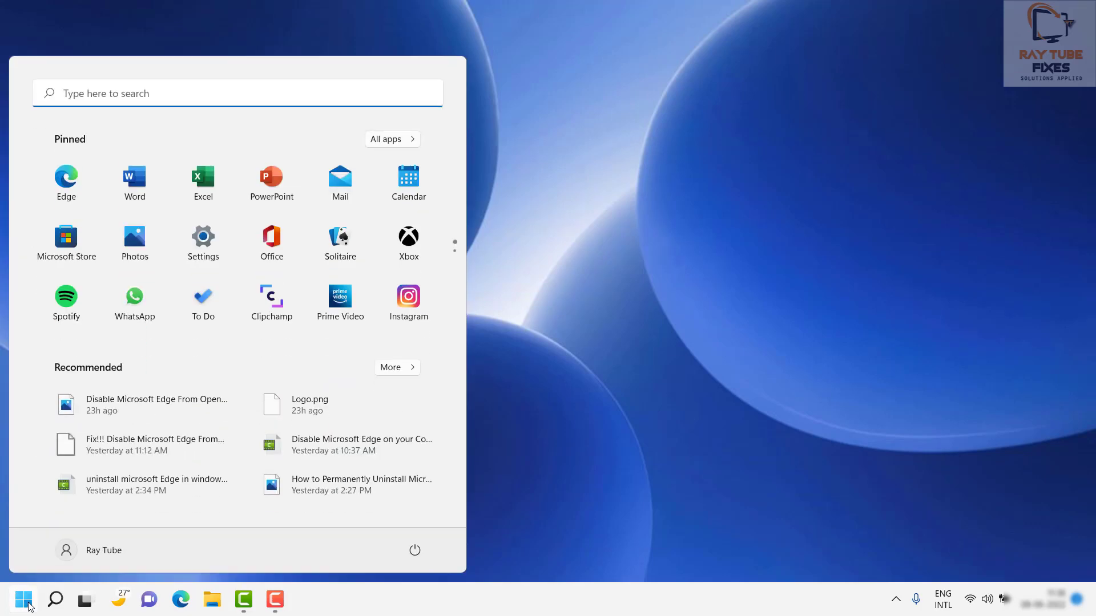
left_click(229, 224)
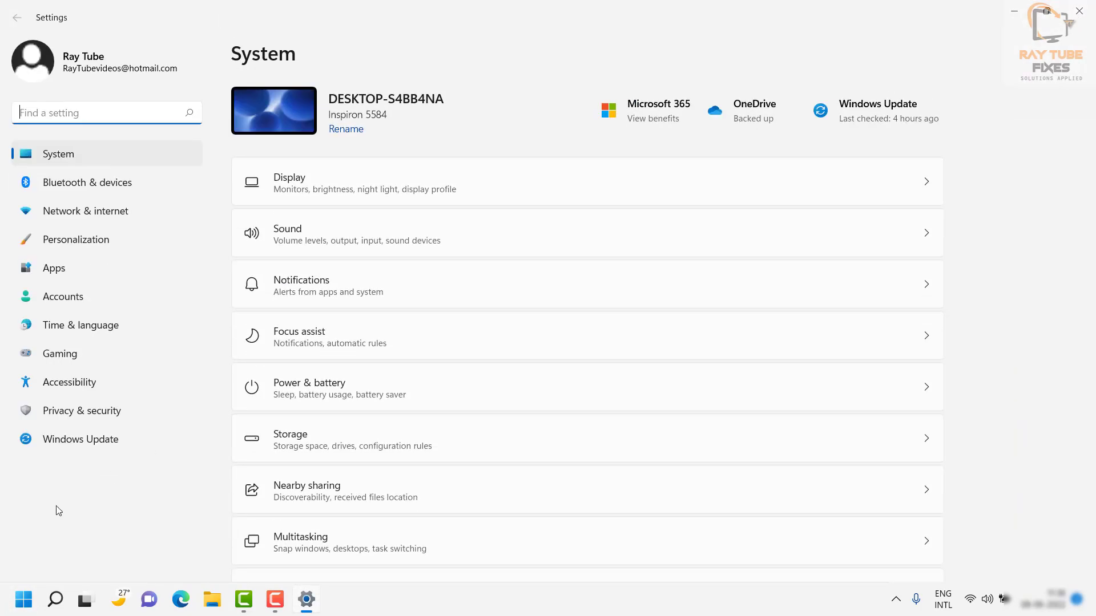
left_click(80, 442)
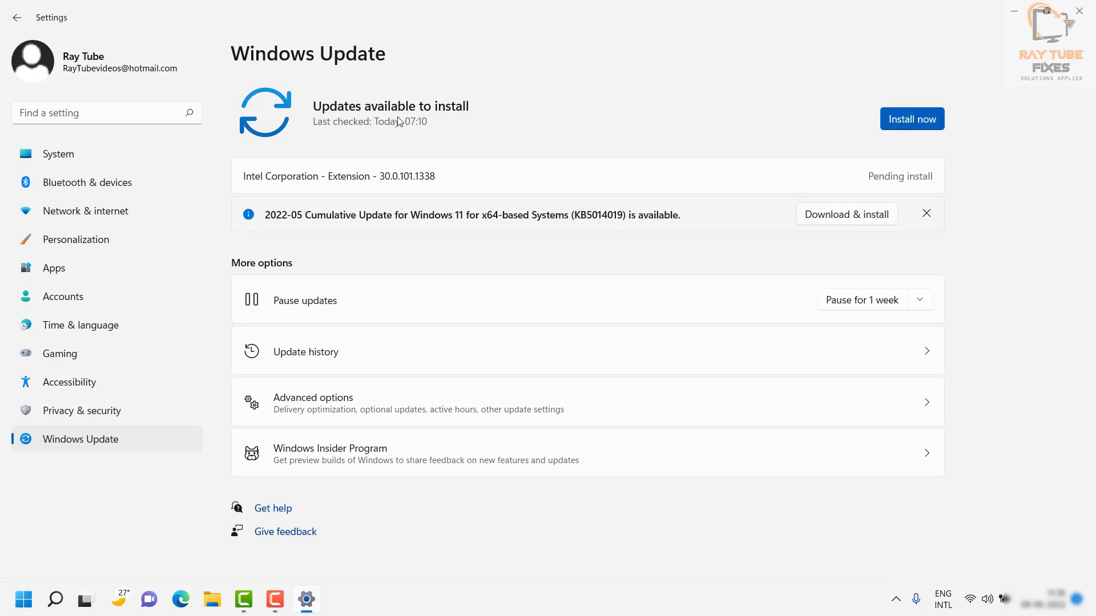
left_click(926, 117)
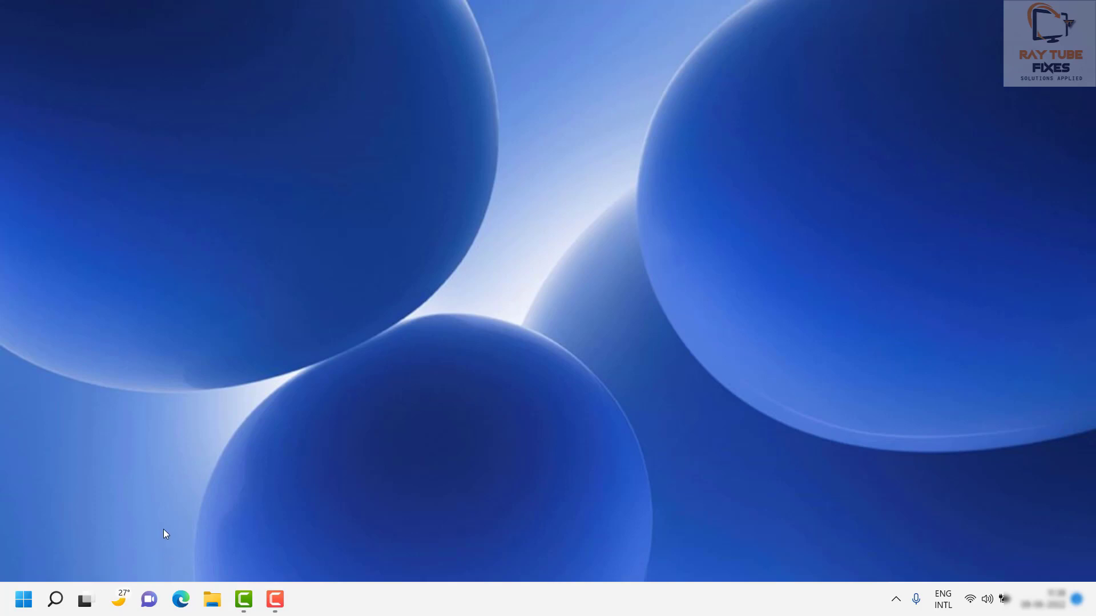
Search for cmd, open Command Prompt as administrator and run SFC /Scannow to scan the system files
left_click(23, 600)
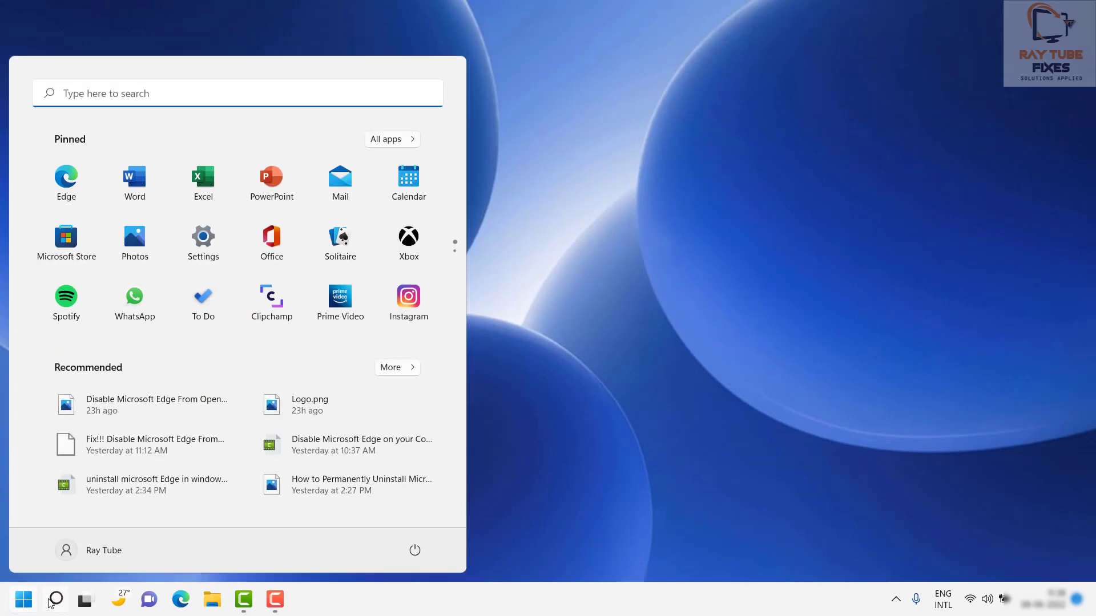
left_click(55, 599)
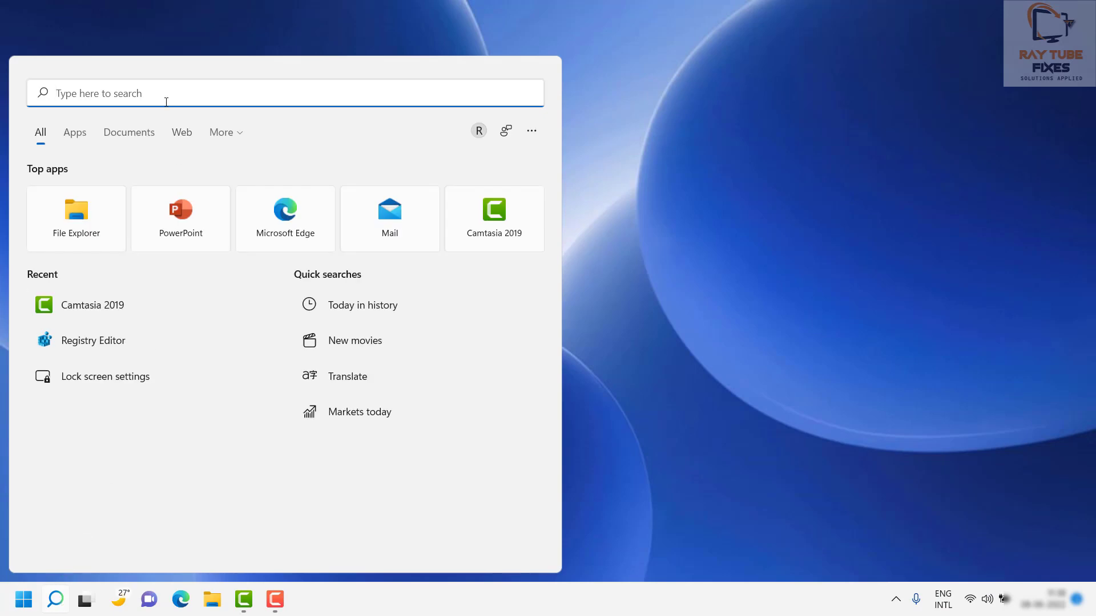
type("cmd")
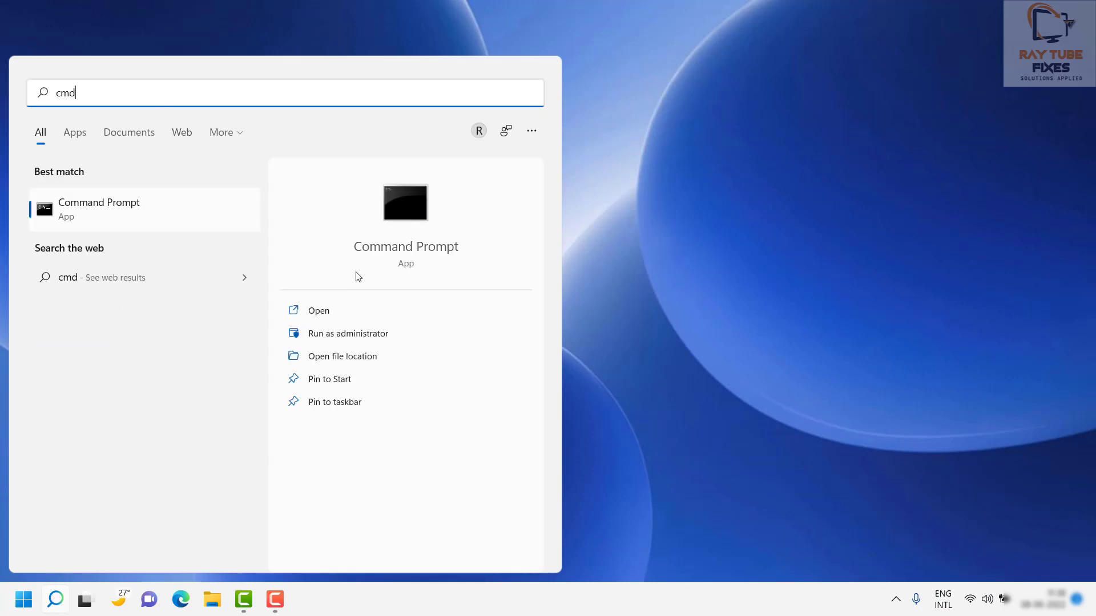
left_click(341, 336)
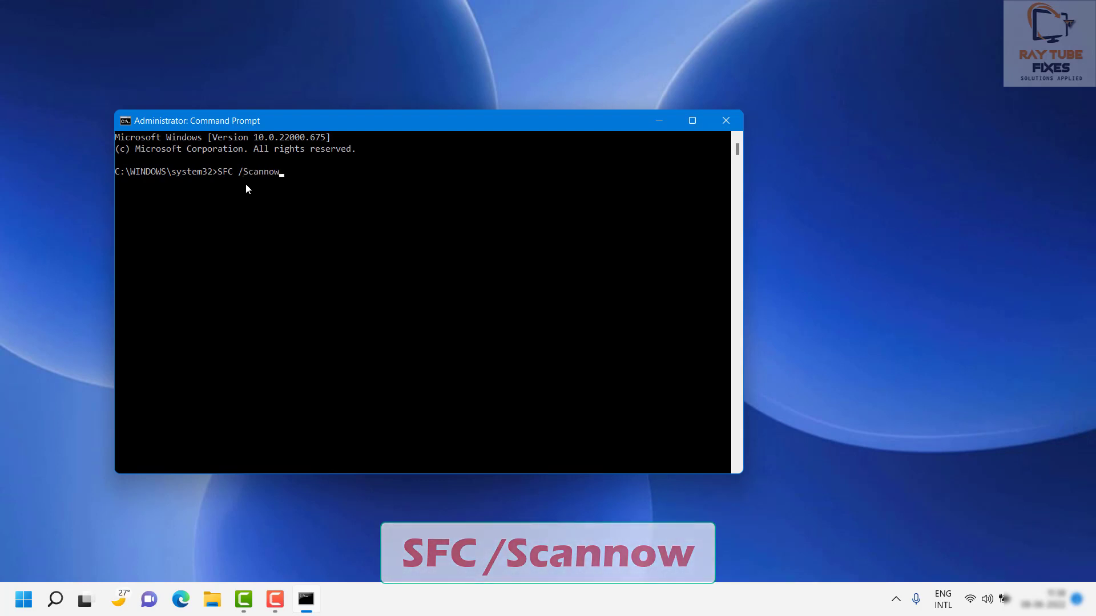
key("Return")
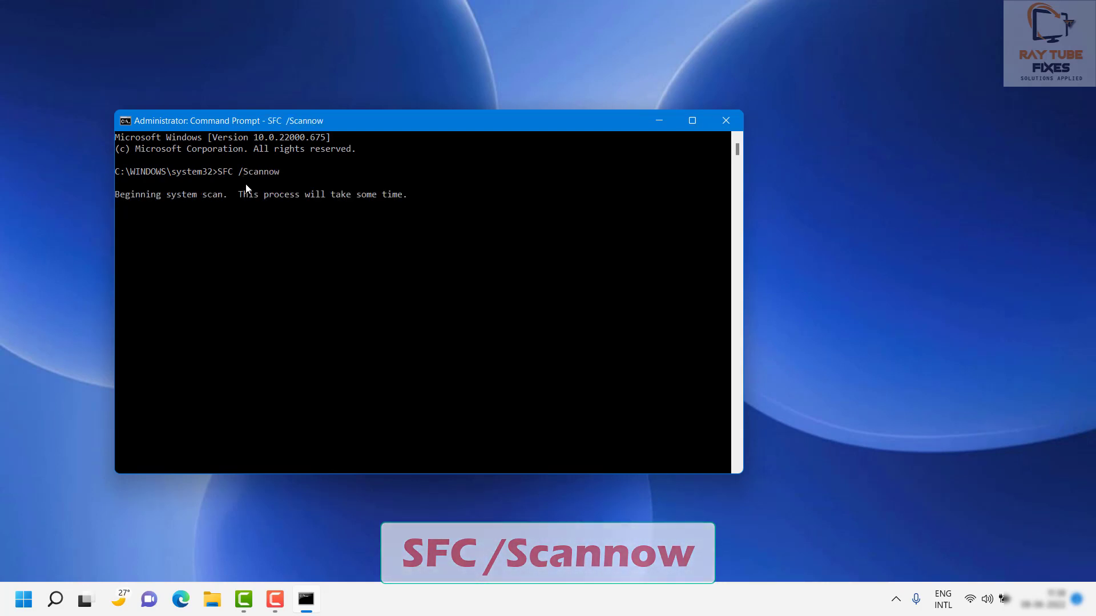